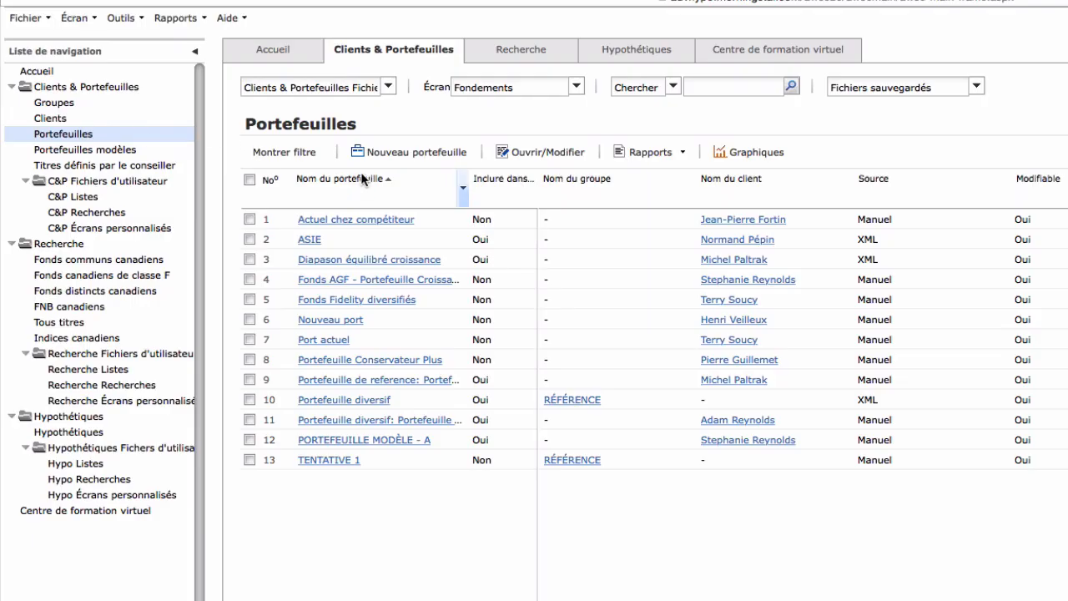
Step: Create a new portfolio and add the Canadian mutual fund Fidelity actions américaines - ciblé A to its investments
click(415, 157)
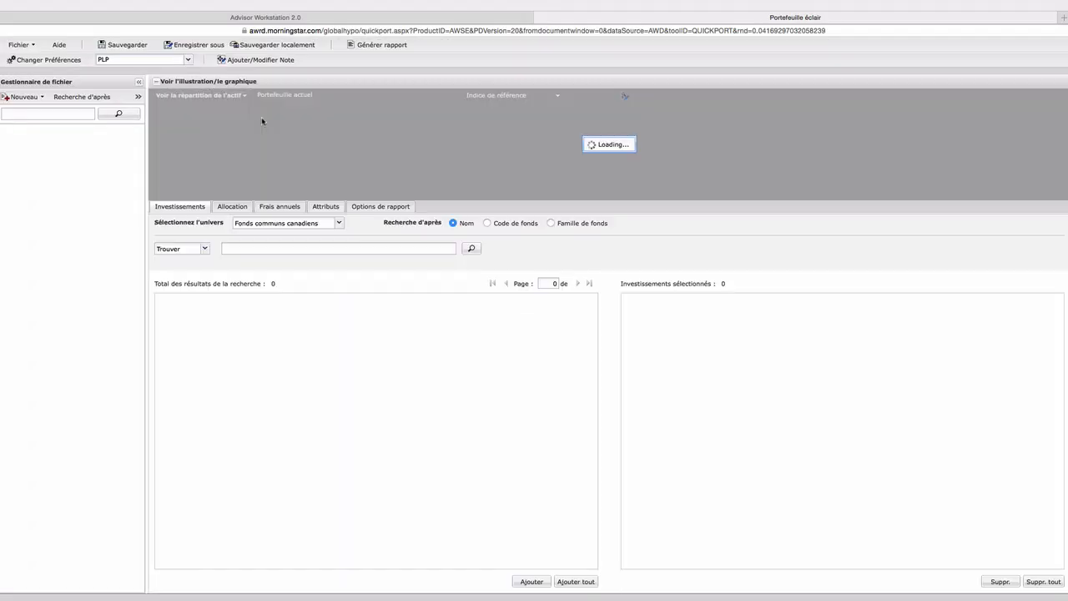
click(244, 249)
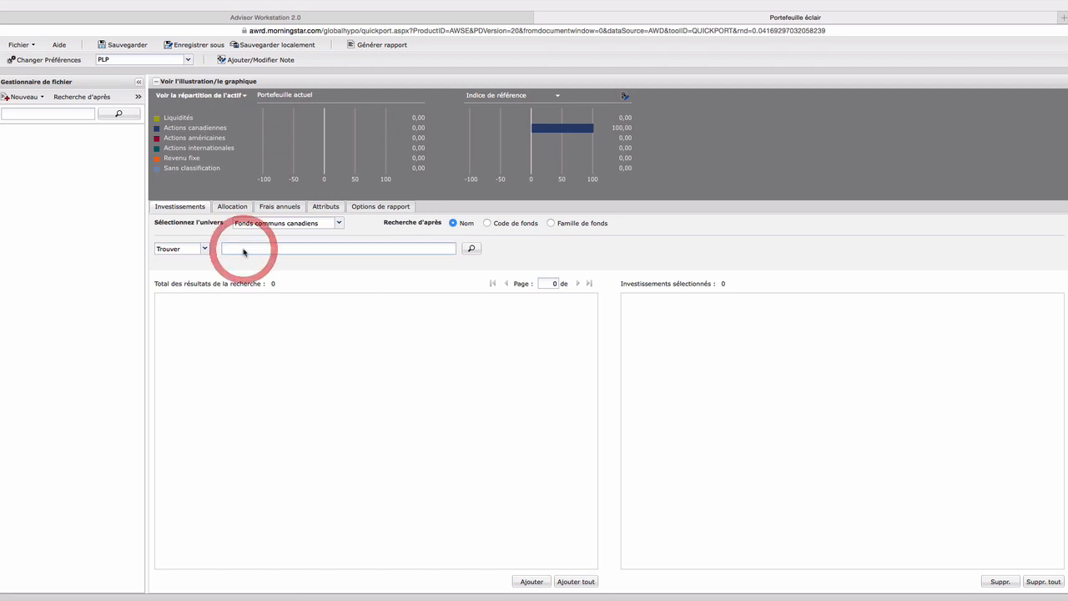
text(fide)
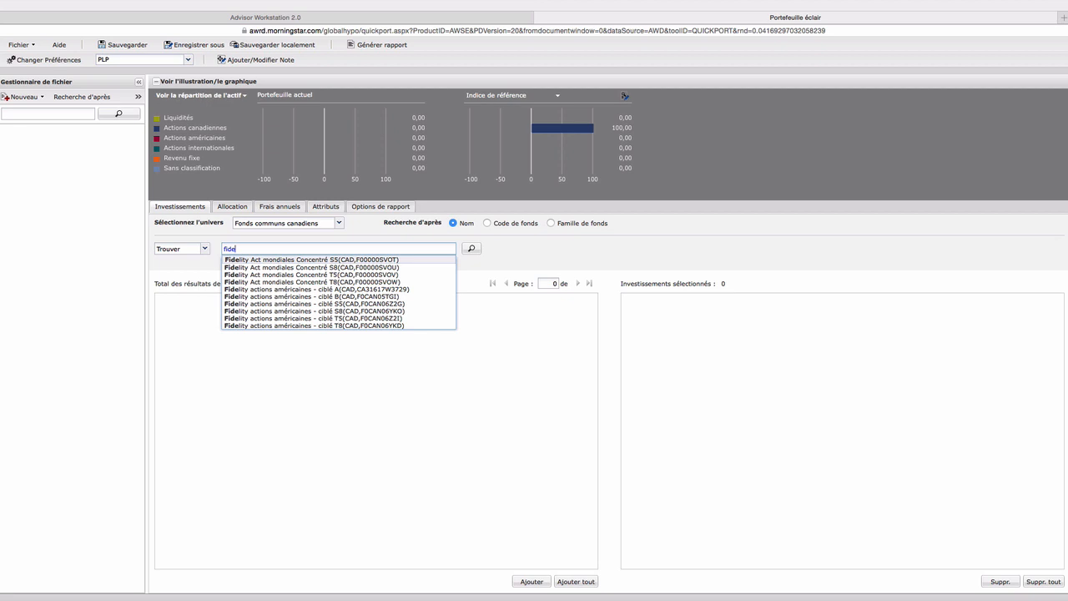
click(272, 289)
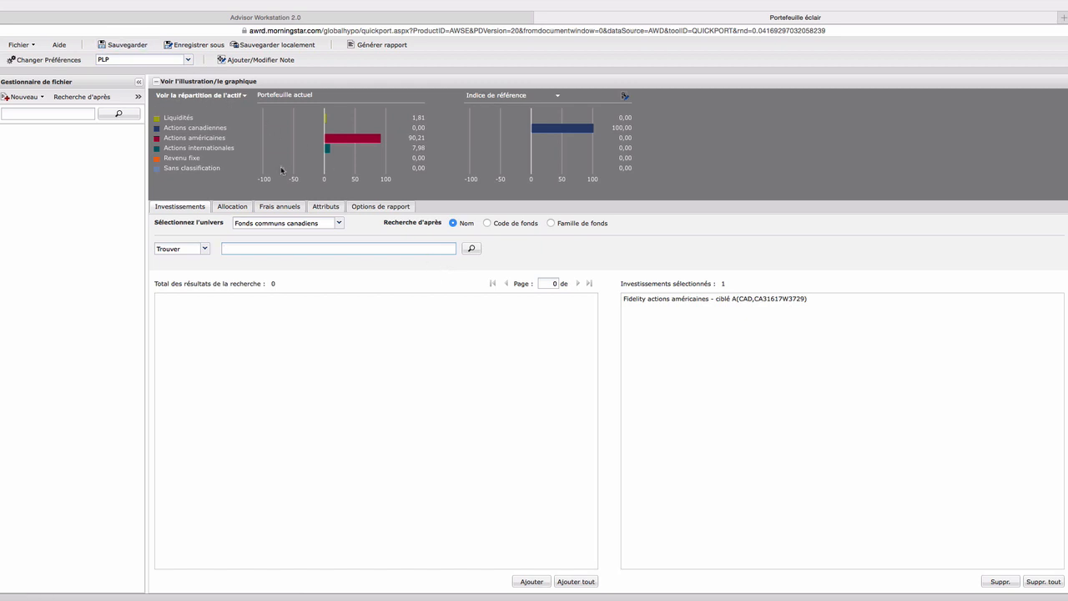
Step: Start saving the portfolio, trying the model and group destinations before choosing to save it to a client
click(129, 50)
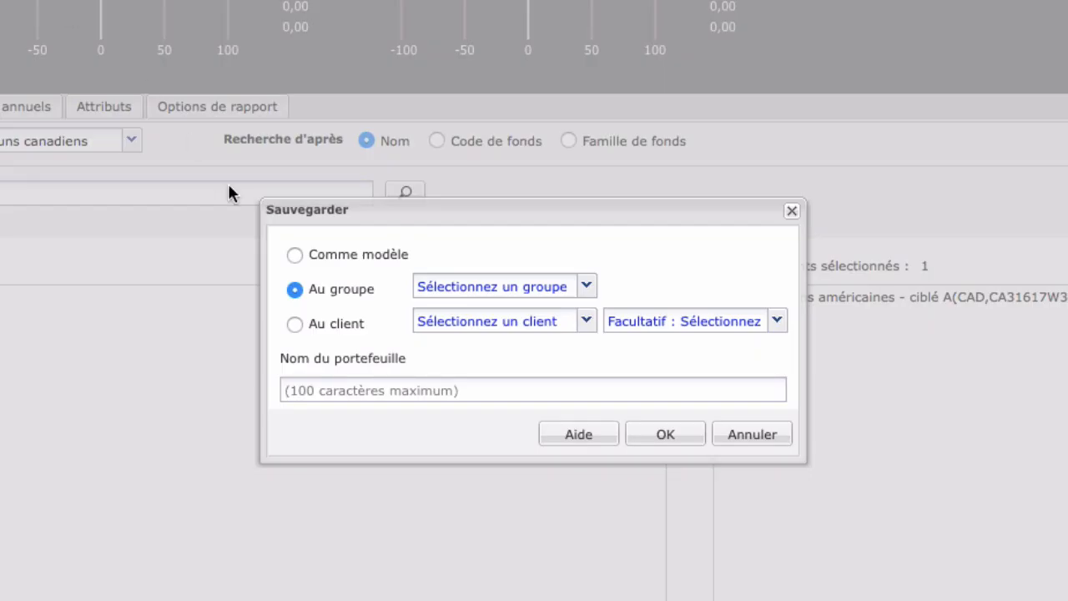
click(295, 254)
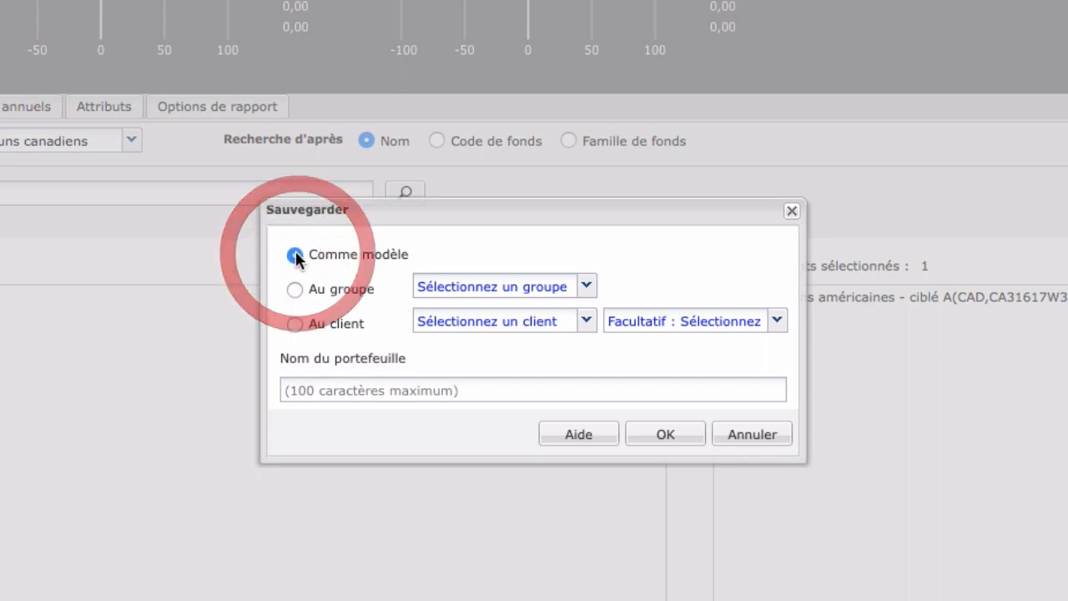
click(293, 289)
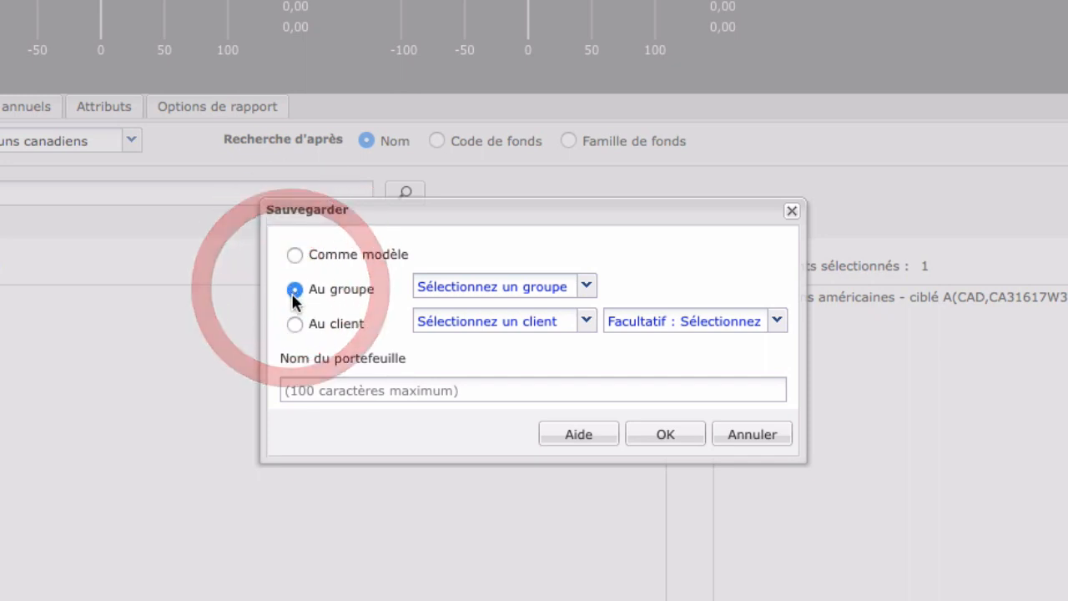
click(295, 325)
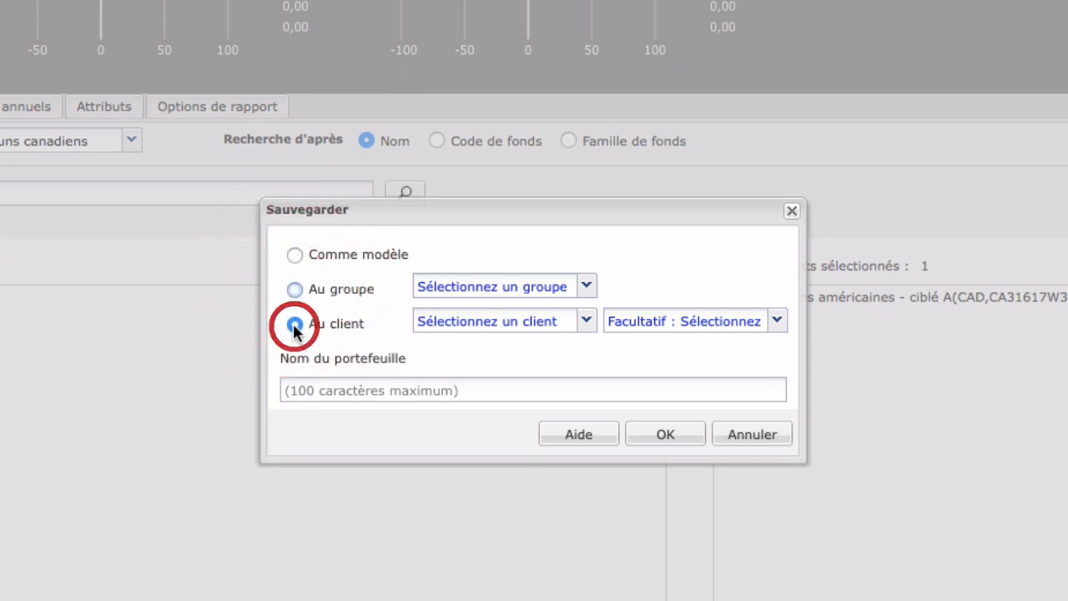
Step: Name the portfolio "exemple" in the save dialog
click(299, 395)
text(dkfjaskj)
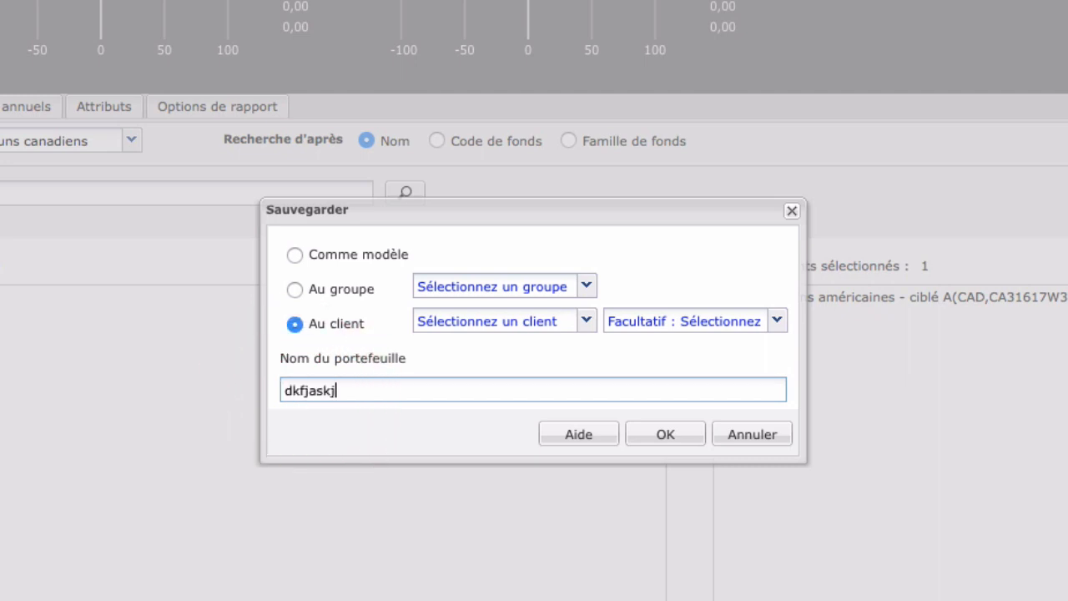
key(BackSpace)
key(BackSpace)
key(BackSpace)
key(BackSpace)
key(BackSpace)
key(BackSpace)
key(BackSpace)
key(BackSpace)
text(exam)
key(BackSpace)
key(BackSpace)
text(emple)
Step: Try to save the portfolio to a client without selecting a client name, and dismiss the resulting message
click(586, 321)
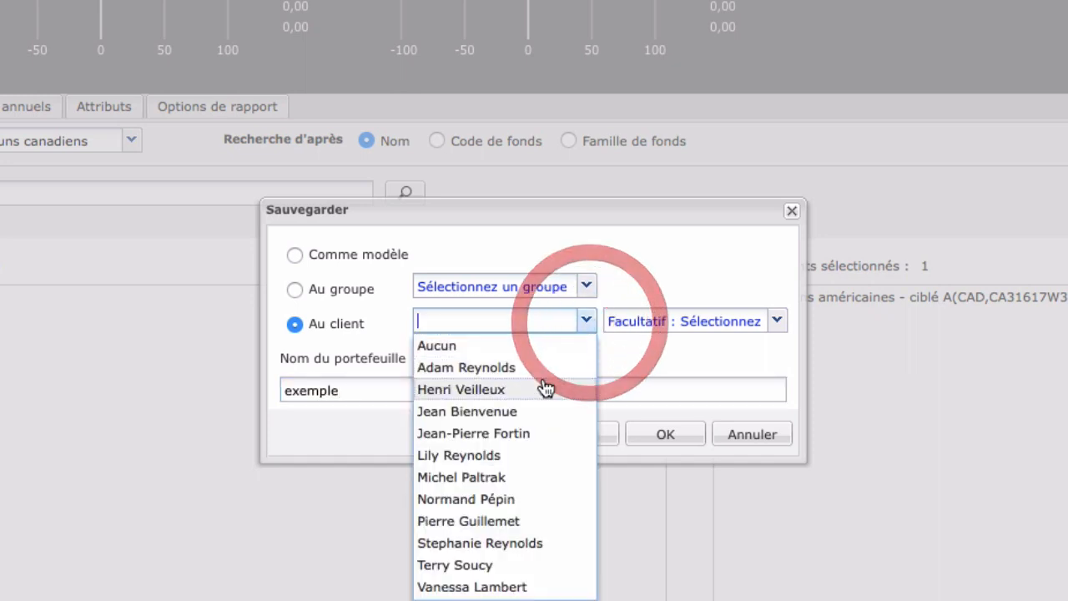
click(425, 345)
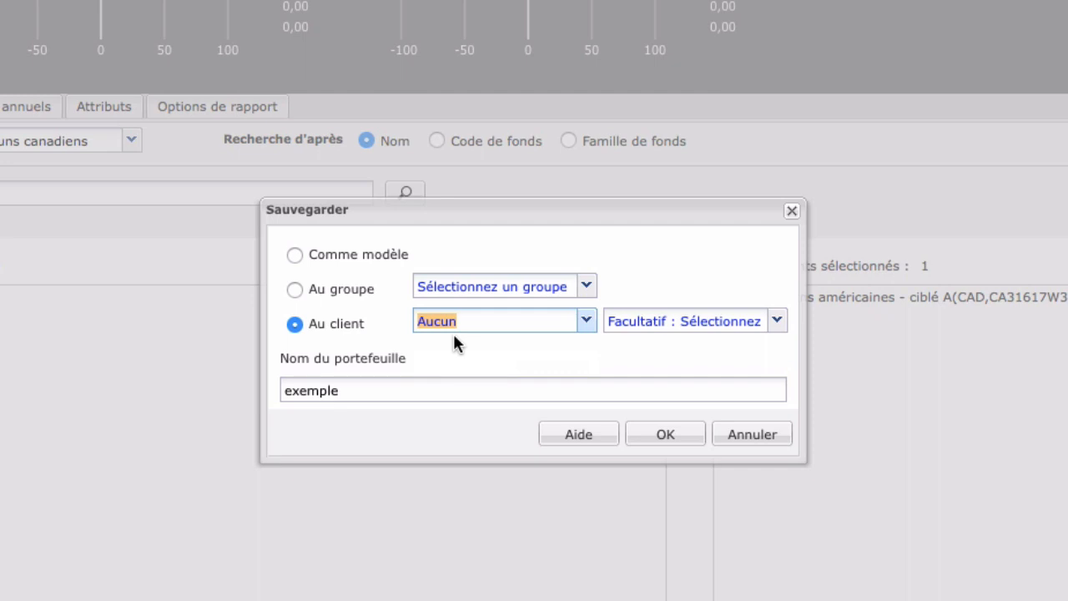
text(j)
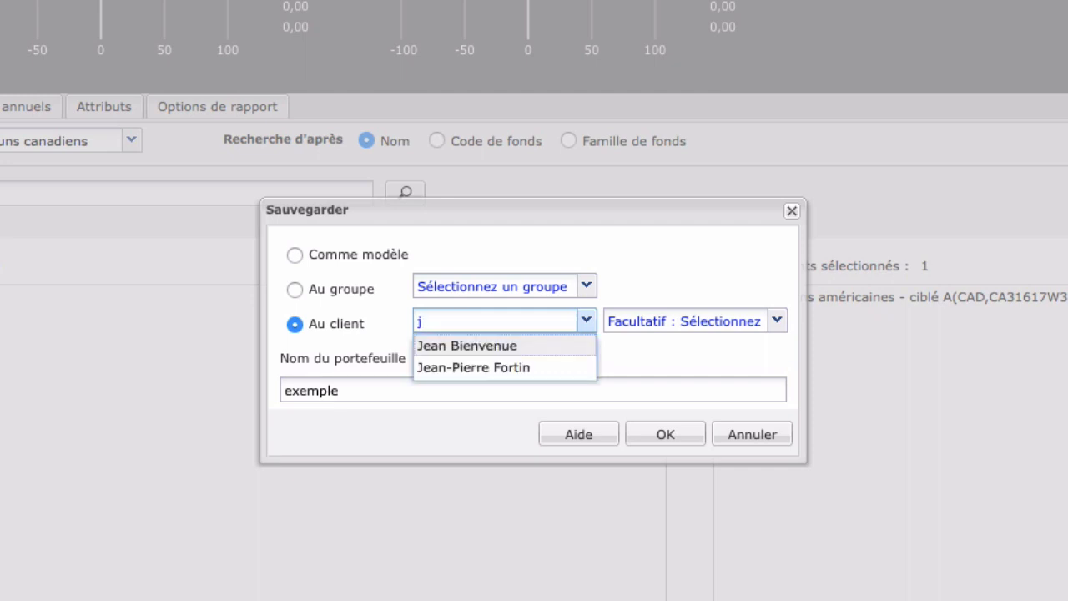
click(695, 357)
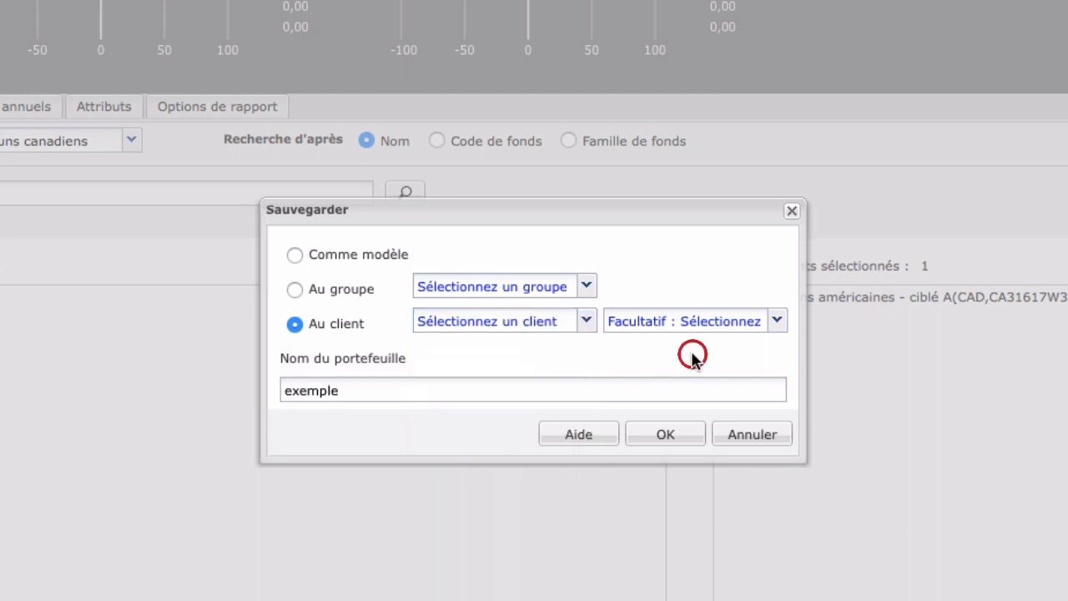
click(671, 436)
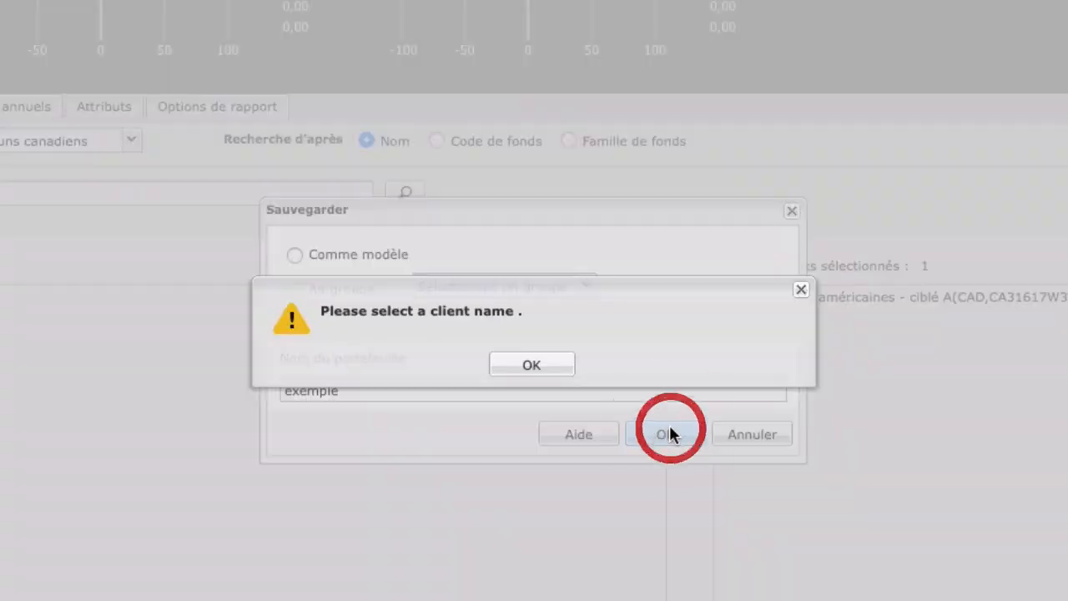
click(523, 362)
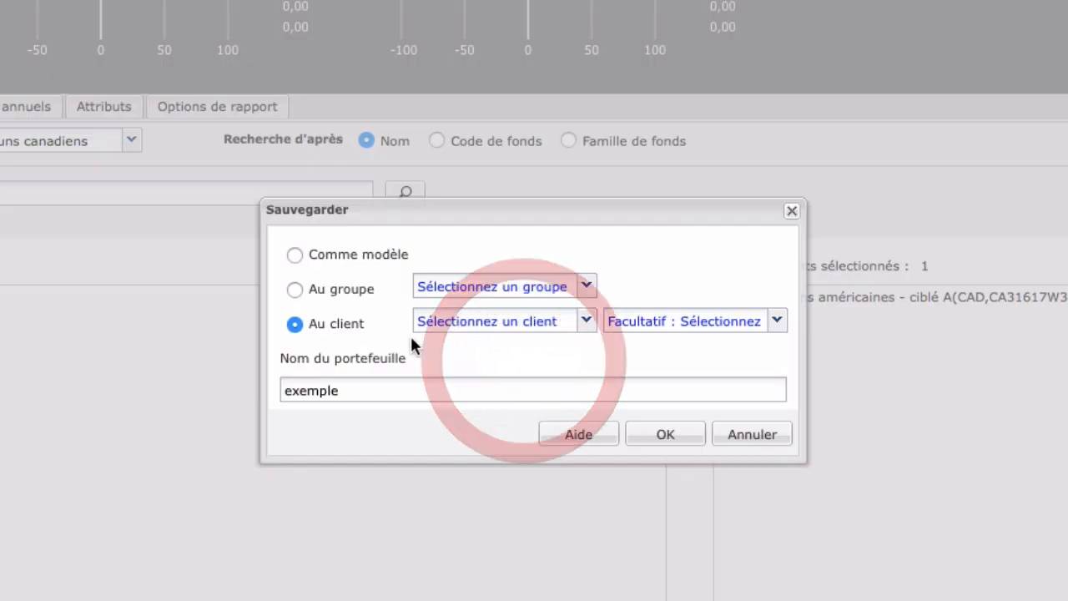
Step: Switch the save destination to group and model, cancel saving, and close the portfolio page without keeping it
click(295, 289)
click(294, 256)
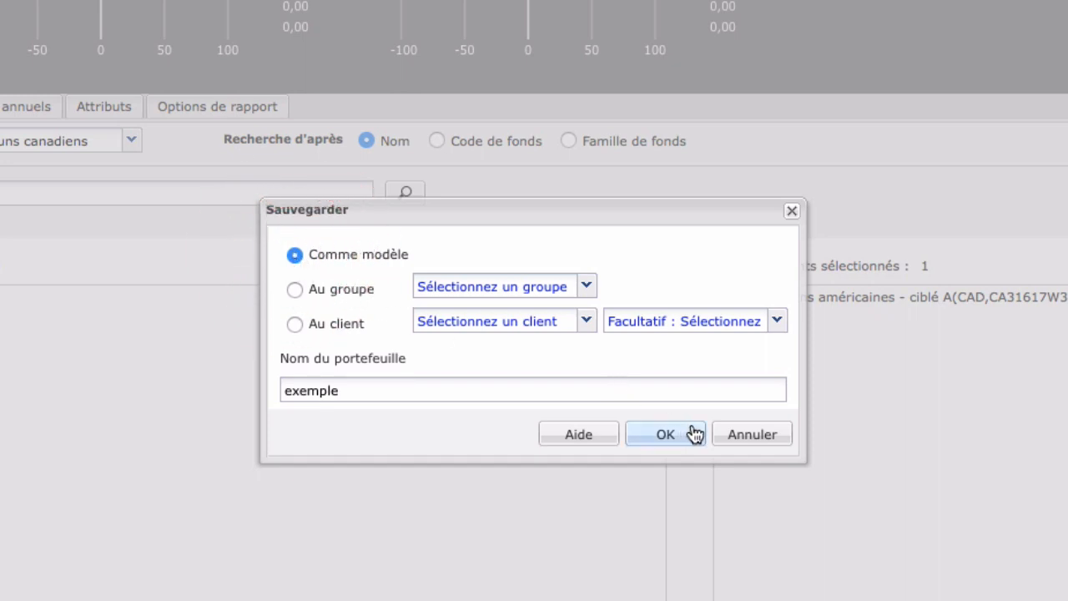
click(741, 446)
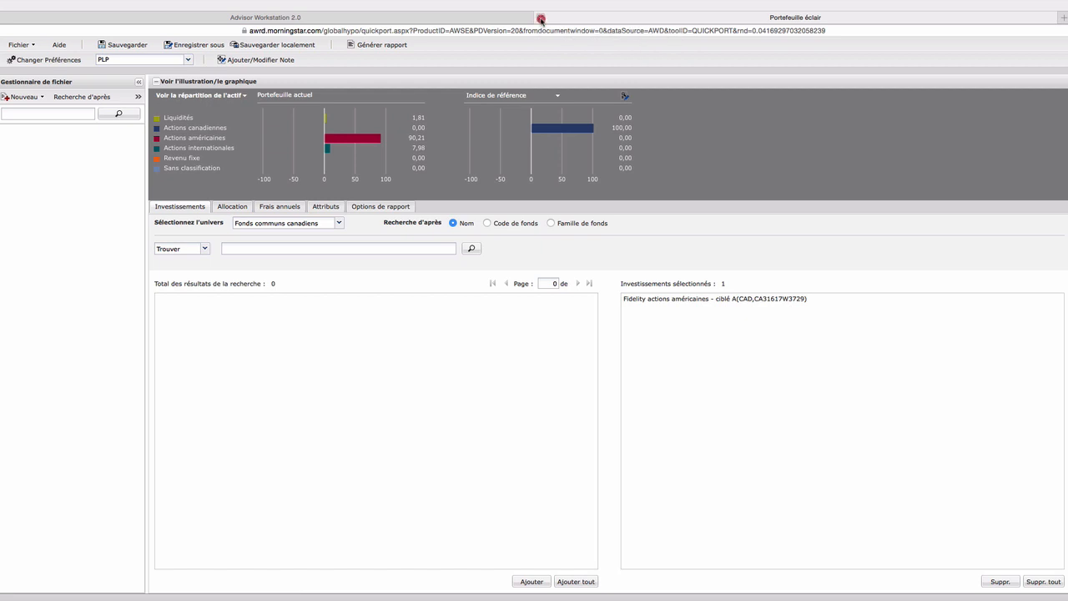
click(541, 19)
click(598, 204)
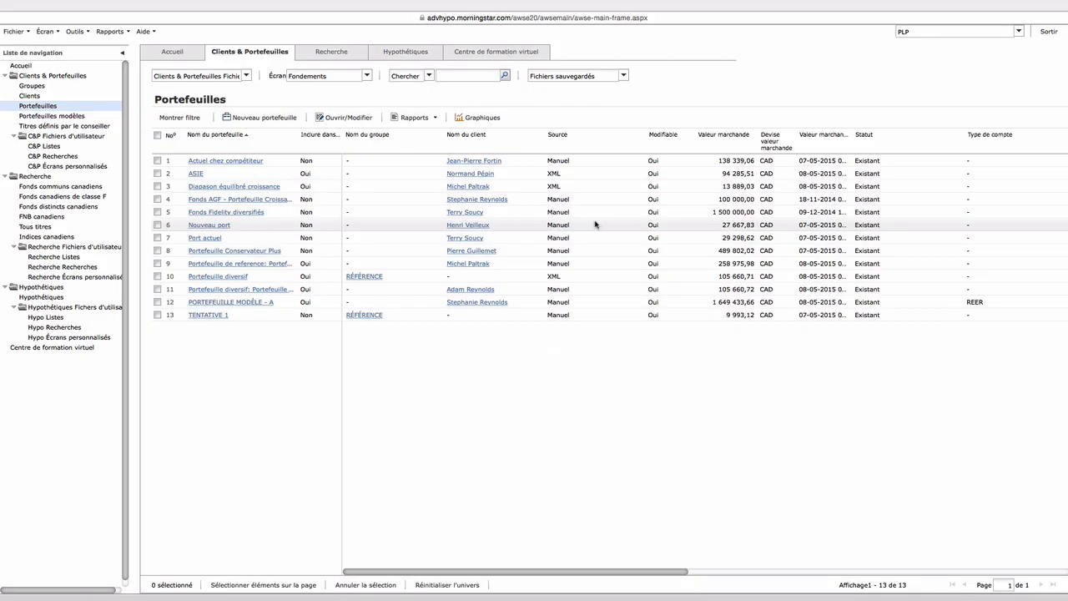
Step: Create a new group in the groups list and name it "Laboratoire Advisor - Étudiants"
click(34, 87)
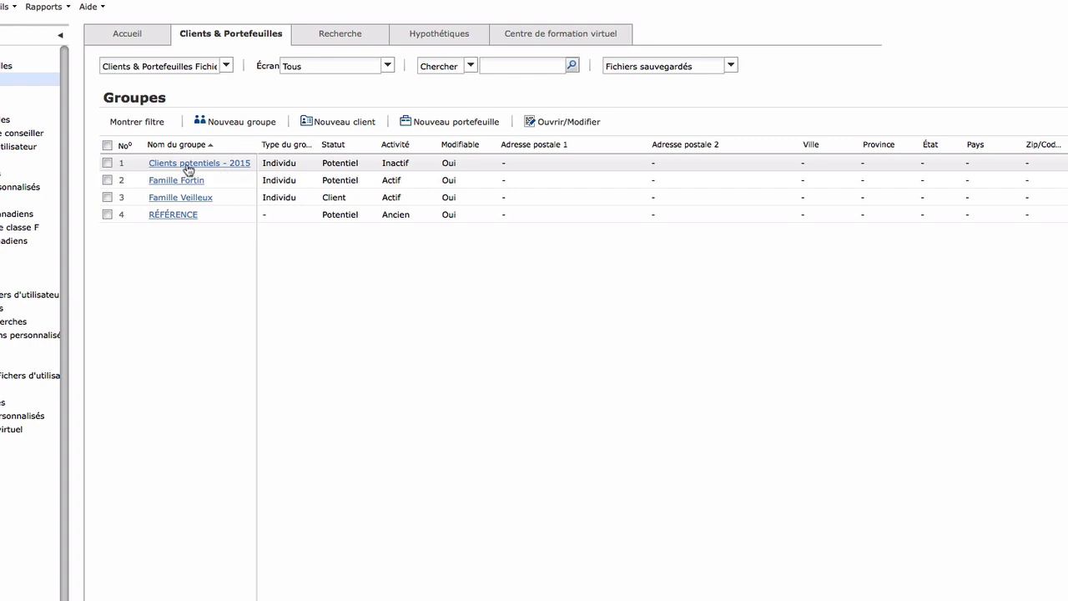
click(238, 125)
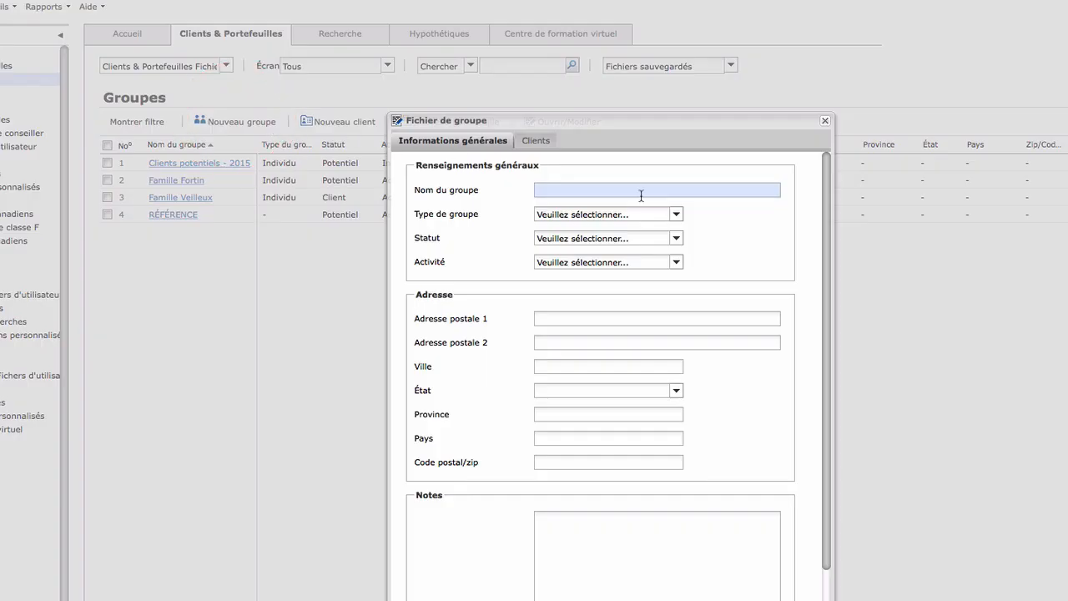
click(584, 190)
text(Laboratoire Advisor - )
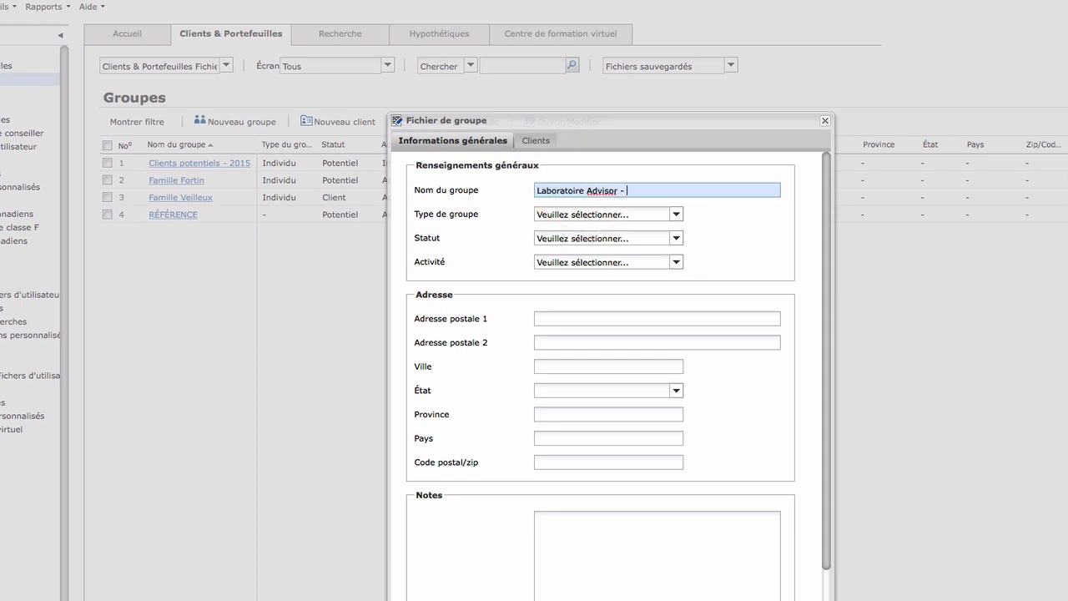
text(Étudiants)
Step: Set the group's type to Société, its status to Potentiel and its activity to Actif
click(676, 214)
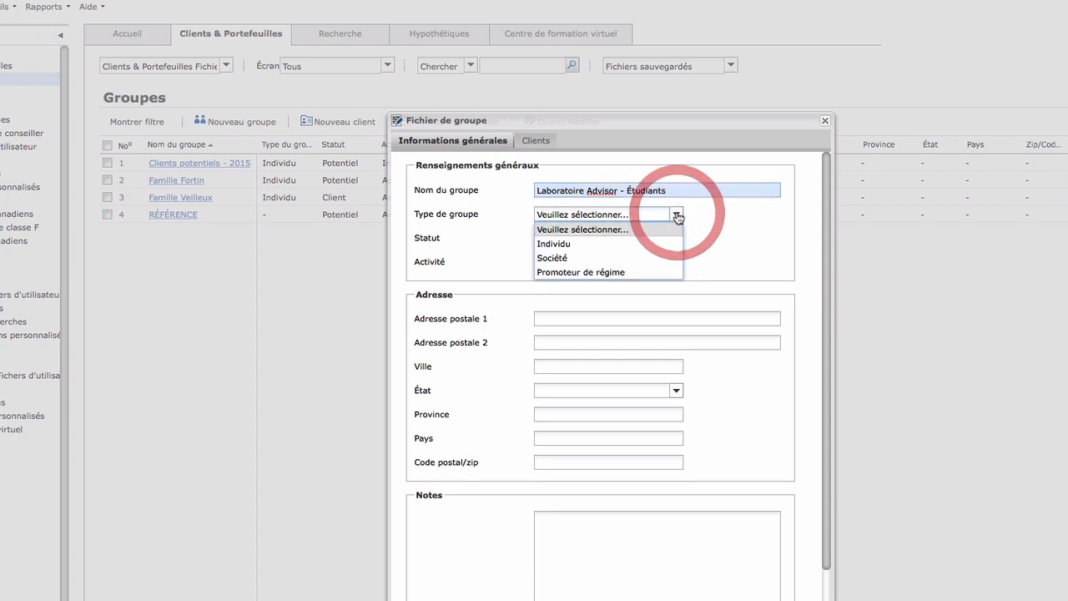
click(564, 264)
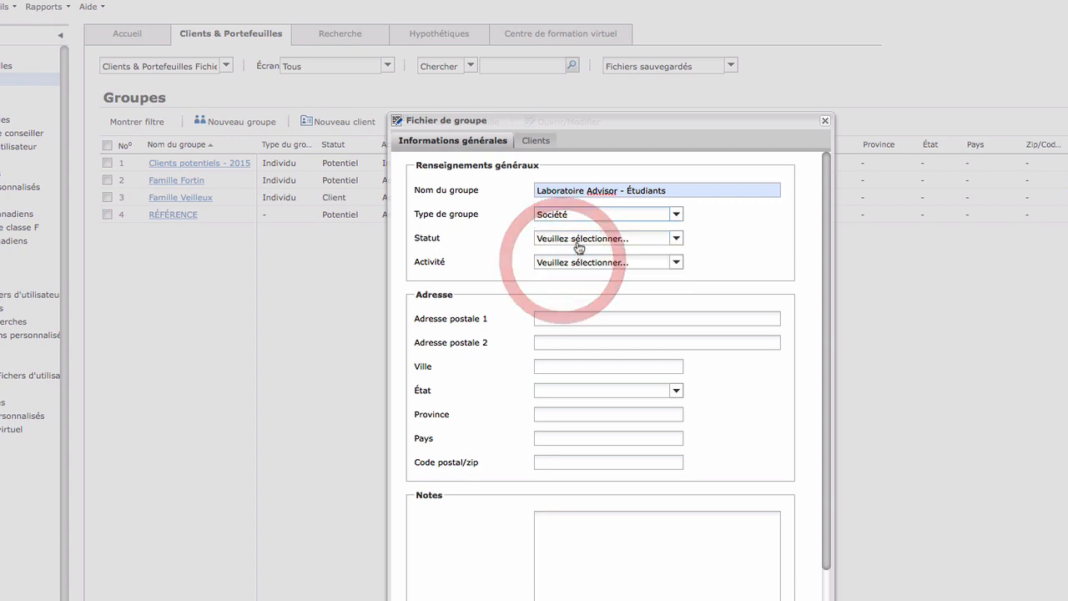
click(591, 240)
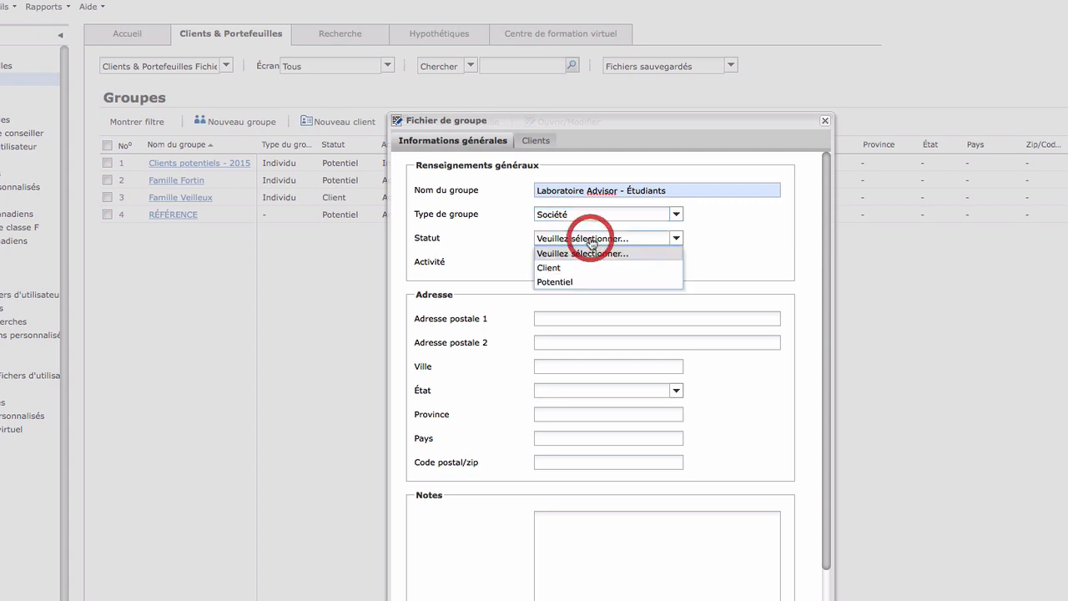
click(582, 282)
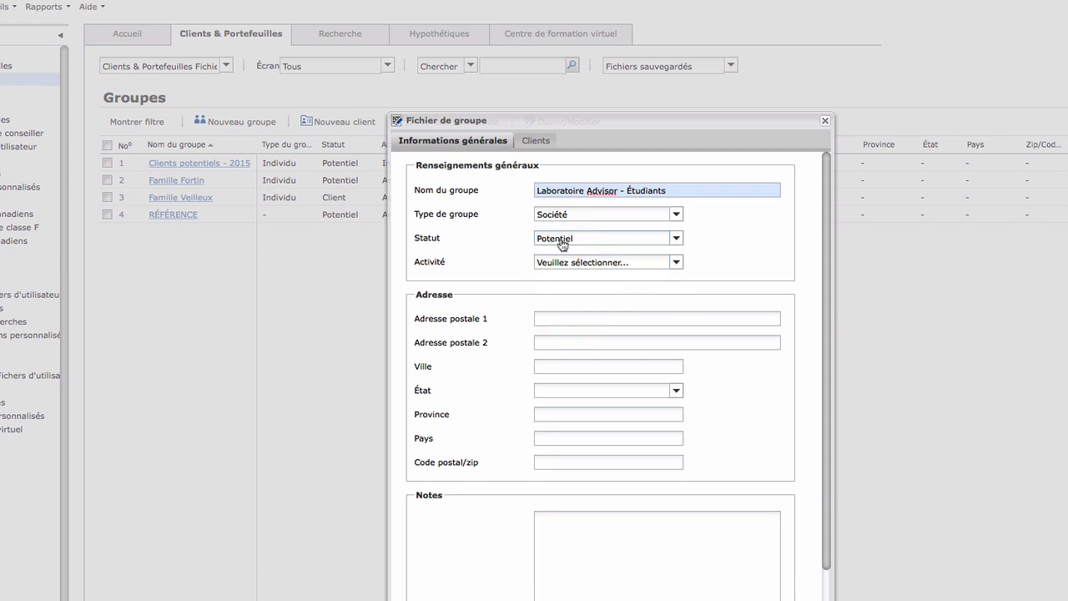
click(565, 264)
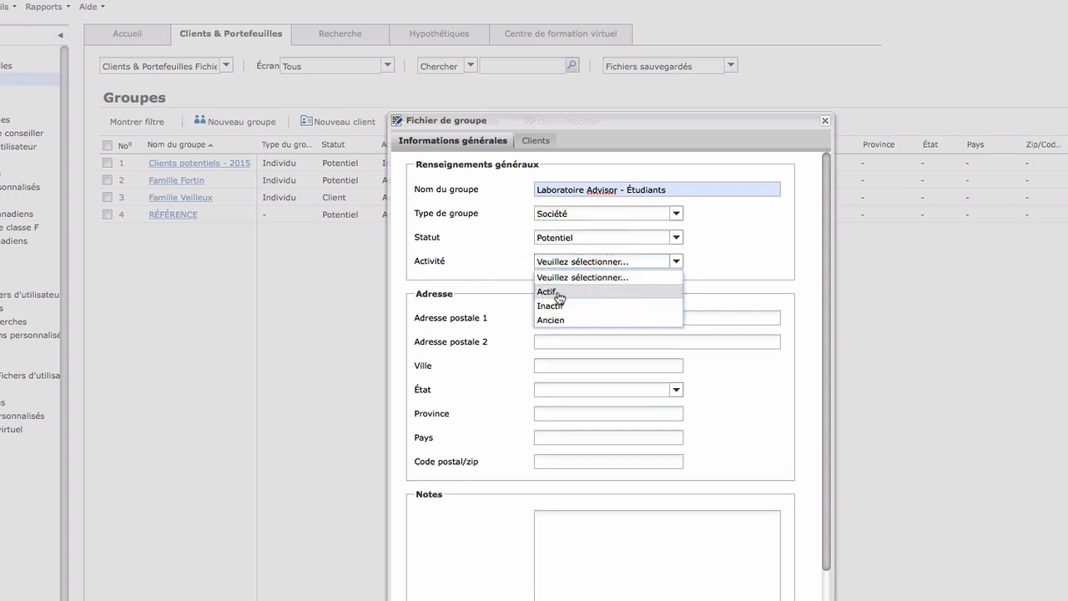
scroll(559, 297, down, 1)
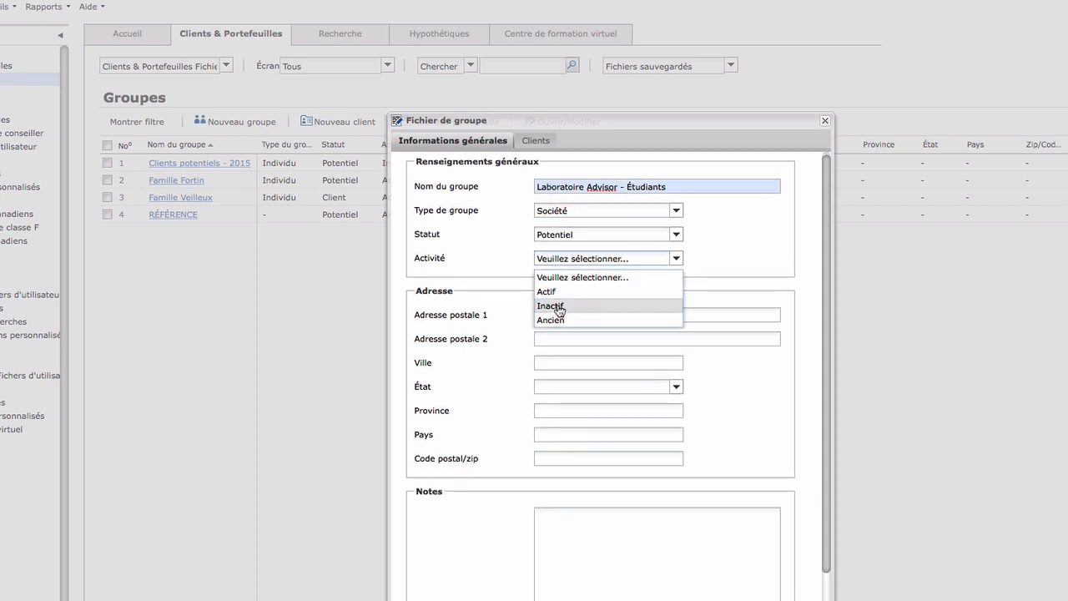
click(548, 291)
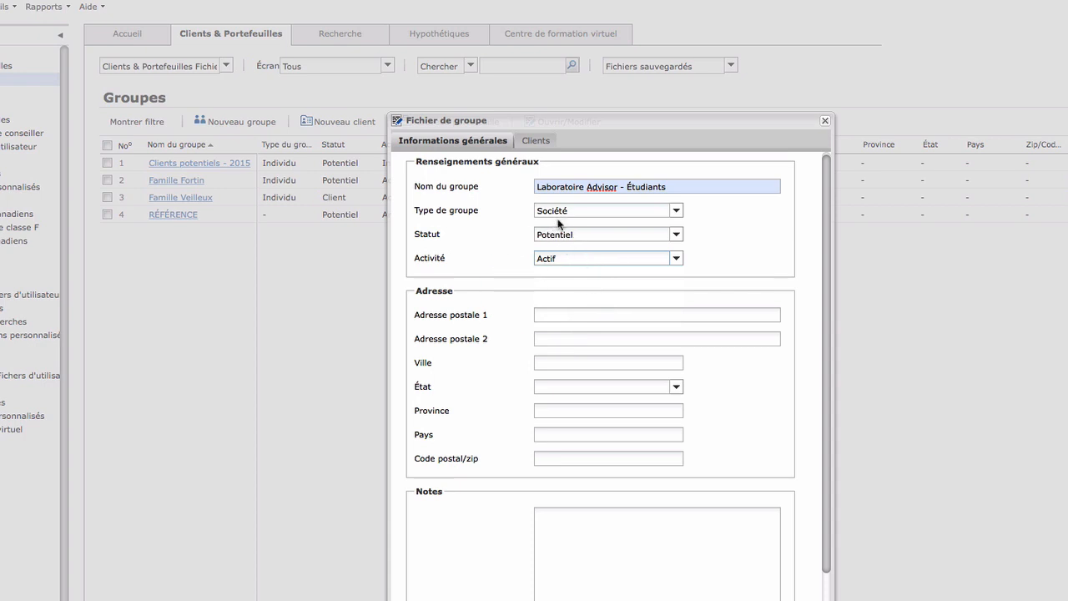
Step: Look over the group's address, notes and client sections without filling them, and save and close the group file
click(552, 315)
click(551, 314)
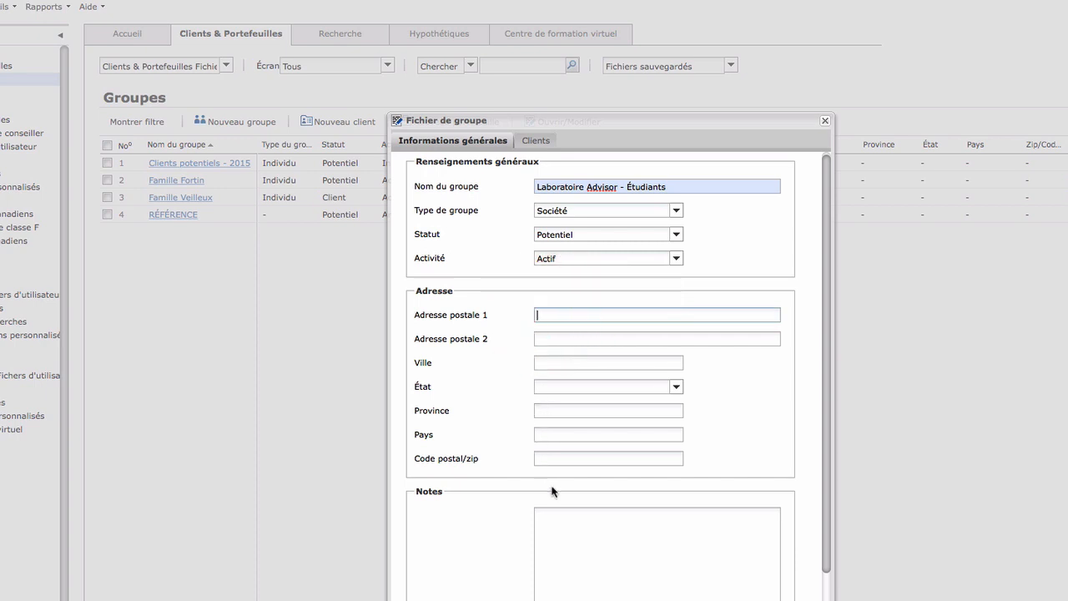
click(565, 512)
scroll(565, 512, down, 1)
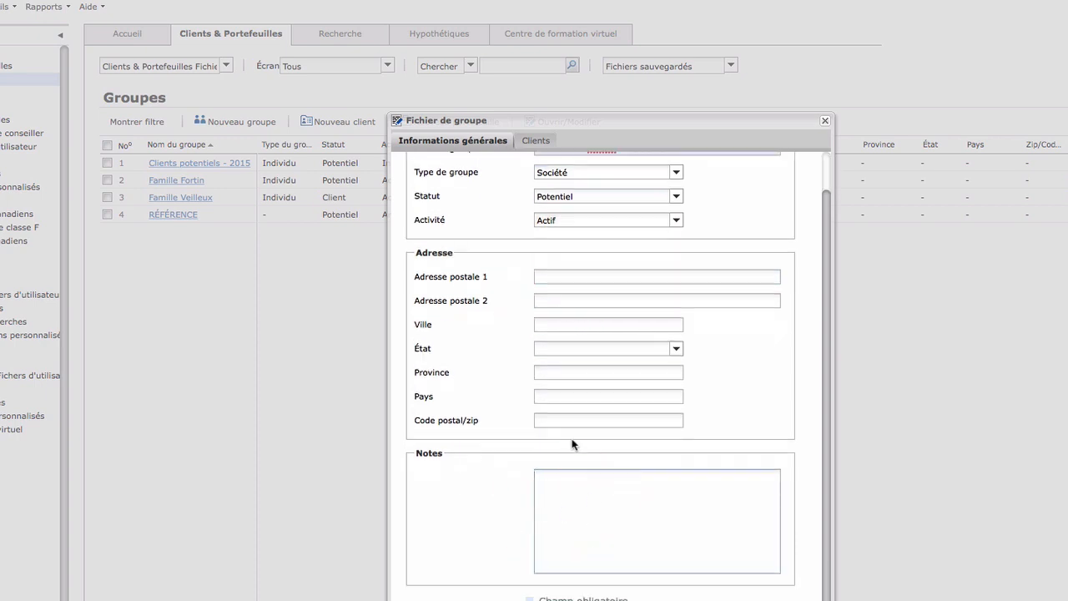
scroll(600, 443, up, 1)
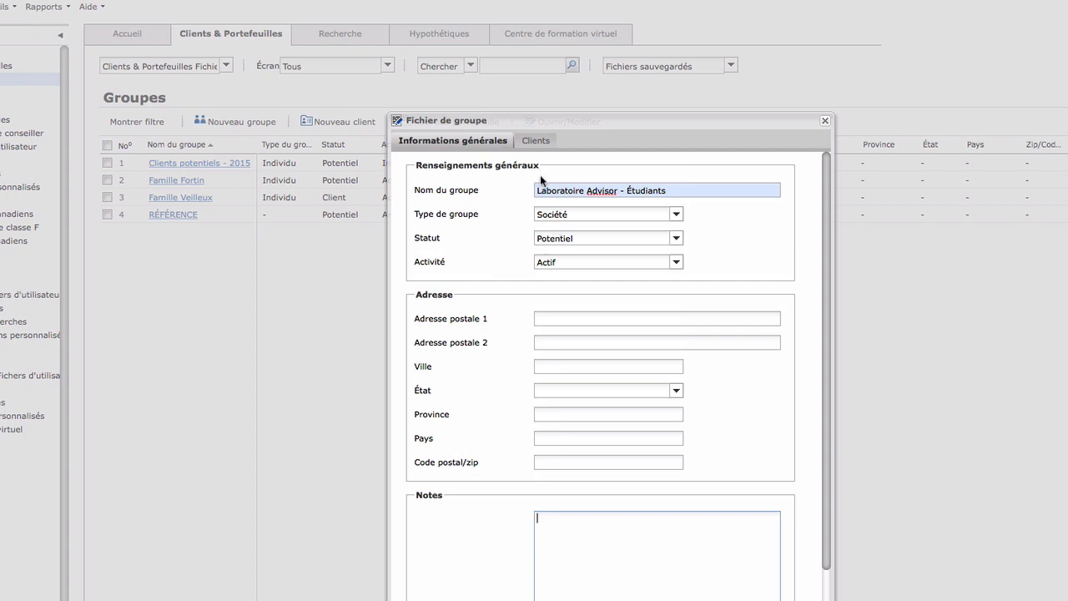
click(541, 140)
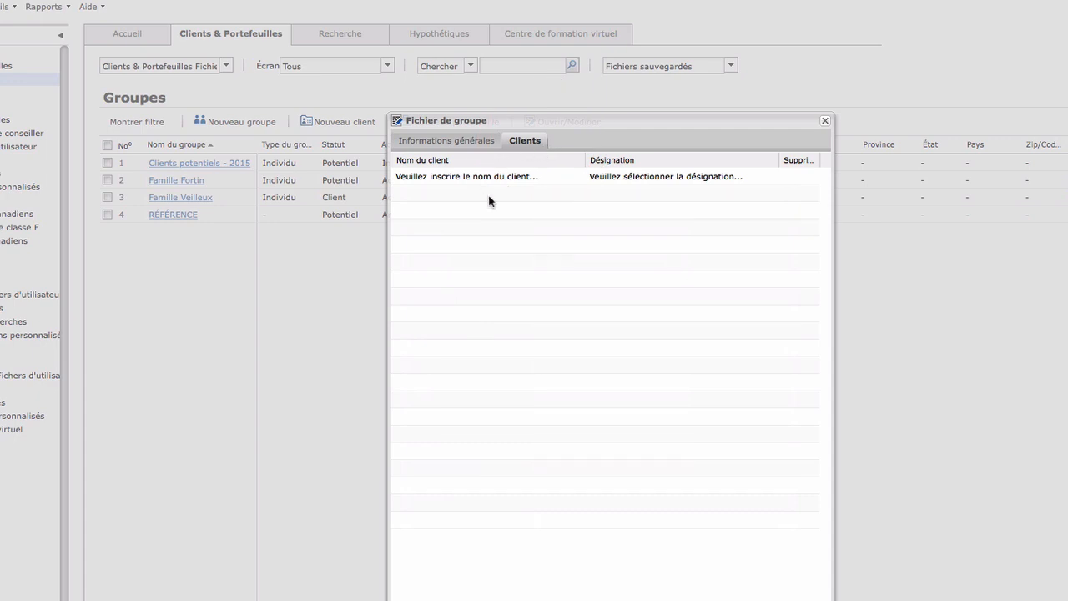
click(458, 142)
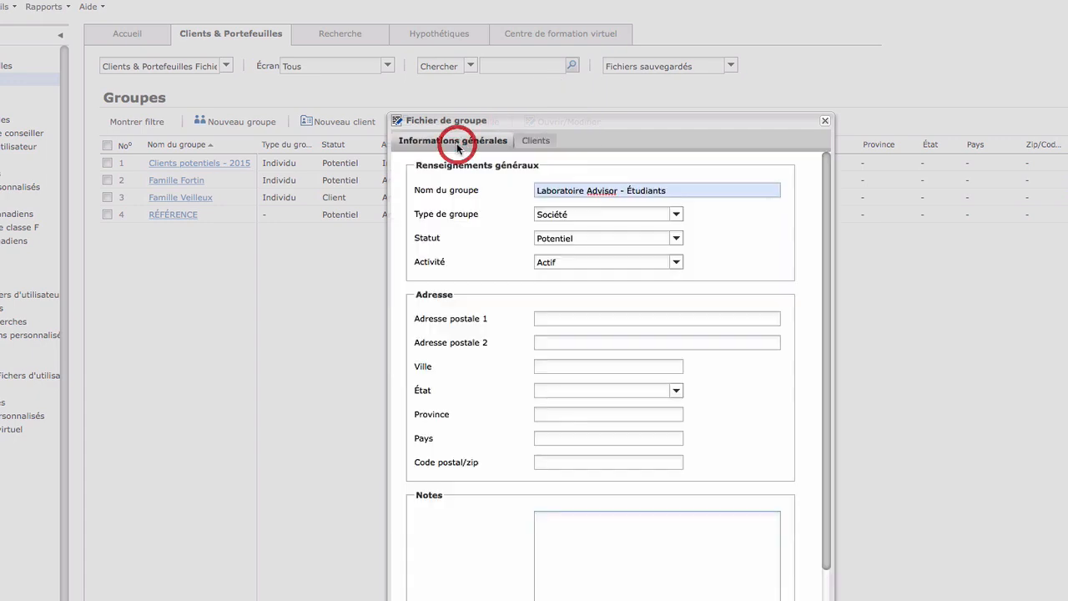
click(622, 492)
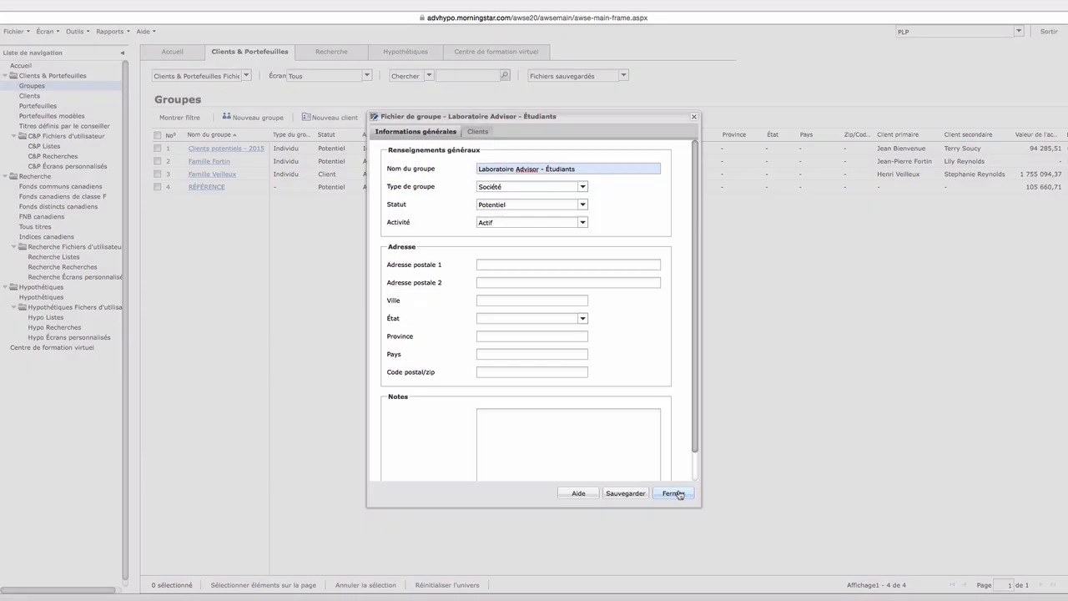
click(678, 490)
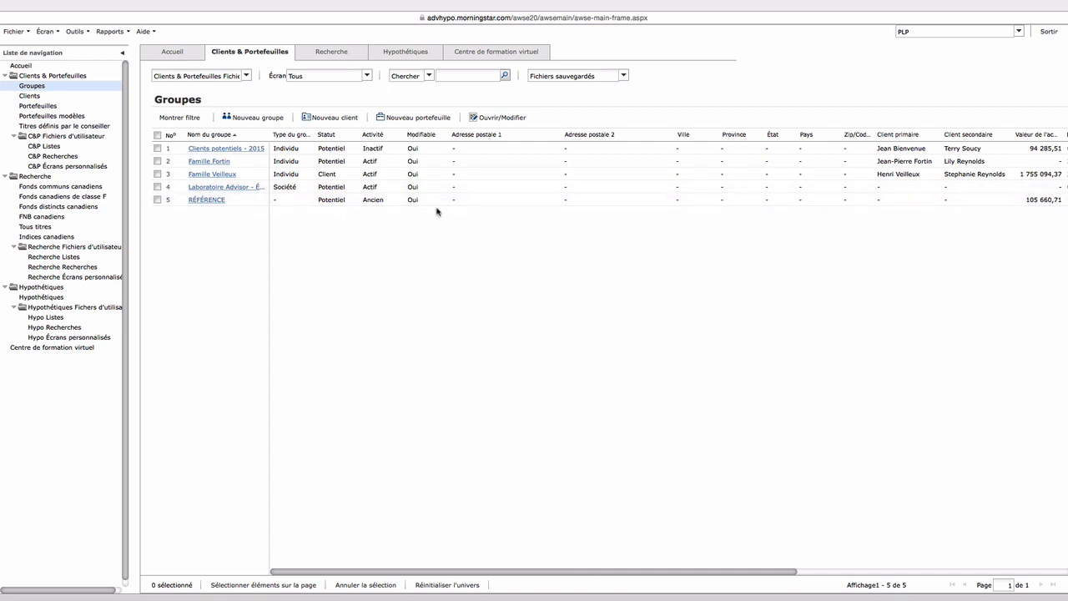
Step: Apply the PLP view to the groups list and set it as the default view
scroll(575, 208, right, 10)
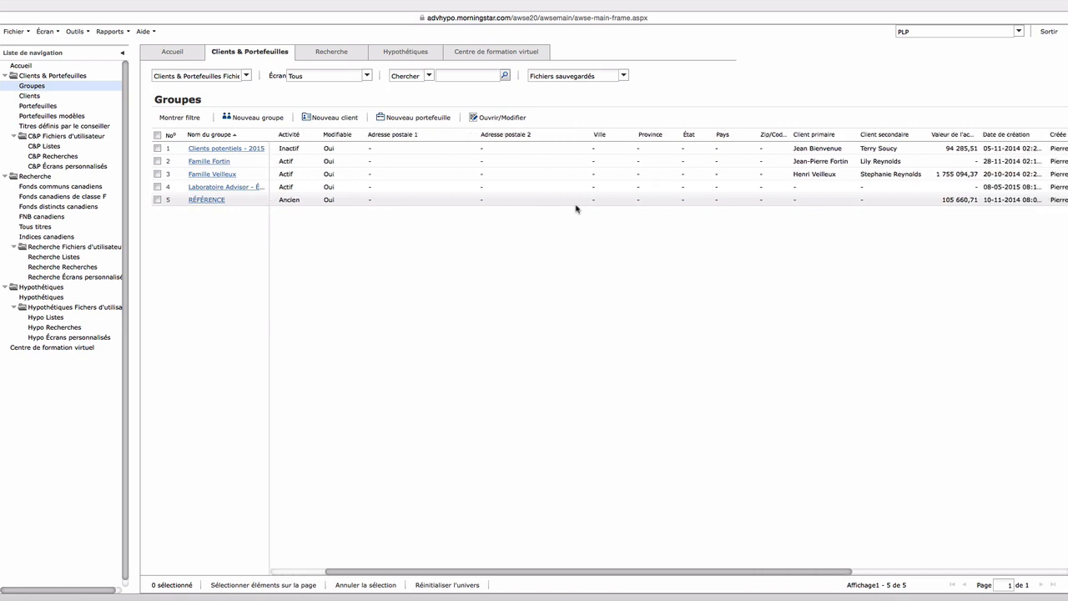
scroll(575, 207, left, 10)
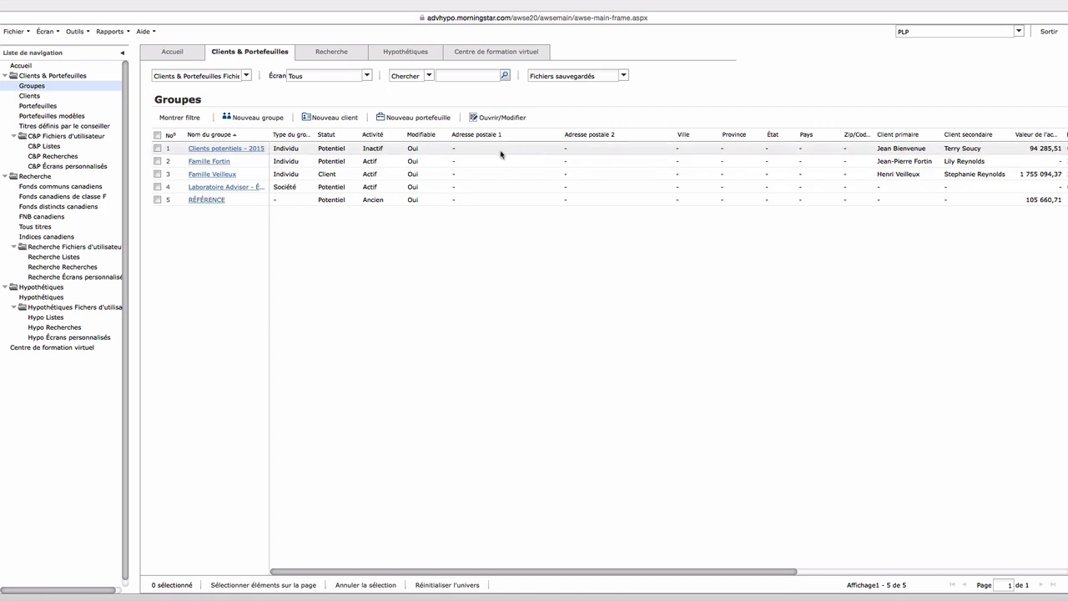
click(367, 76)
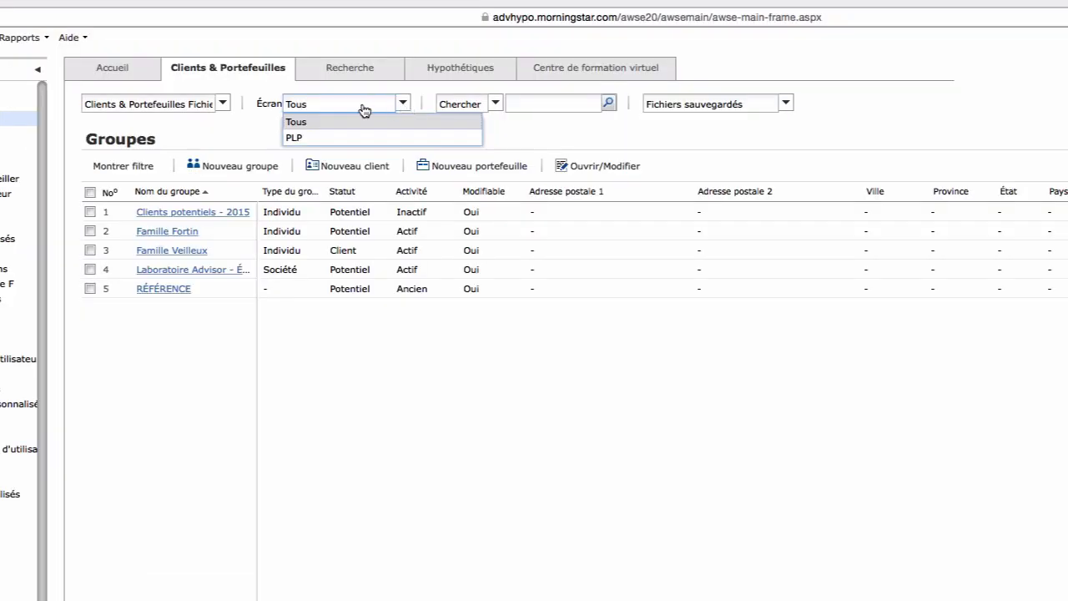
click(294, 138)
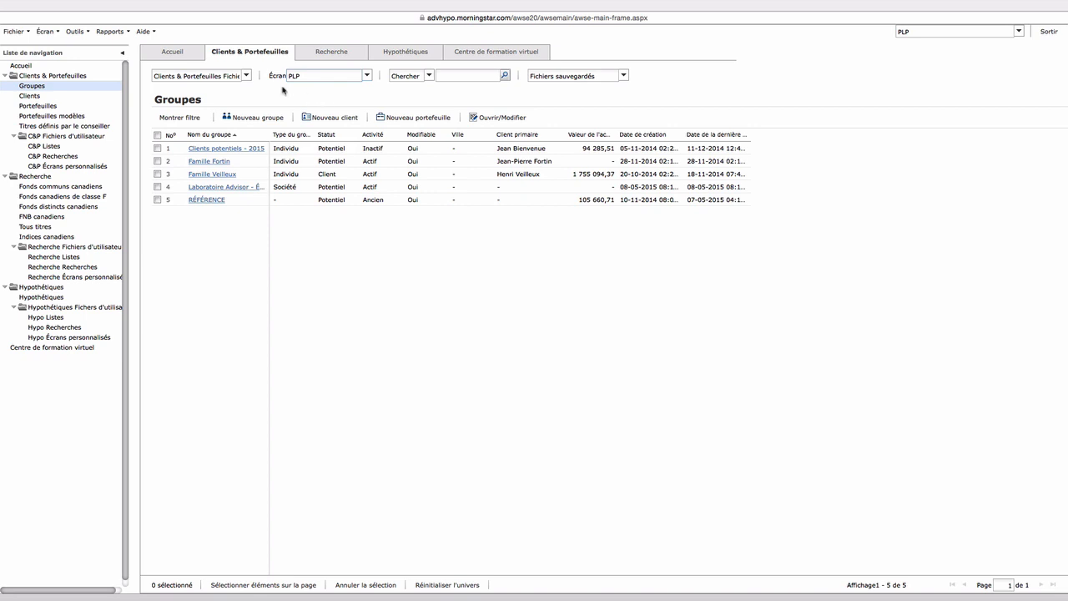
click(46, 32)
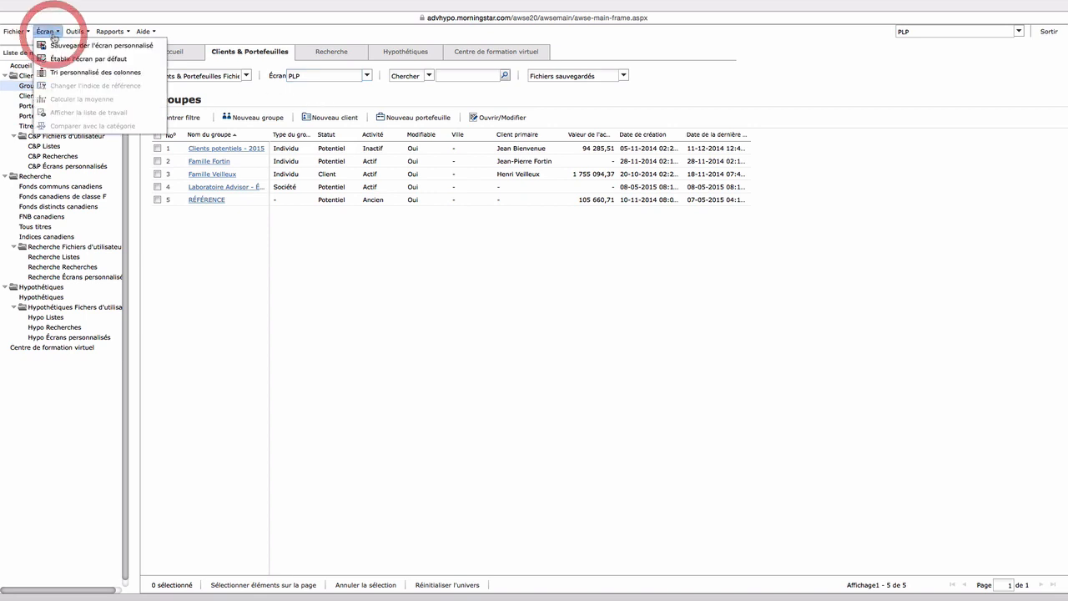
click(99, 59)
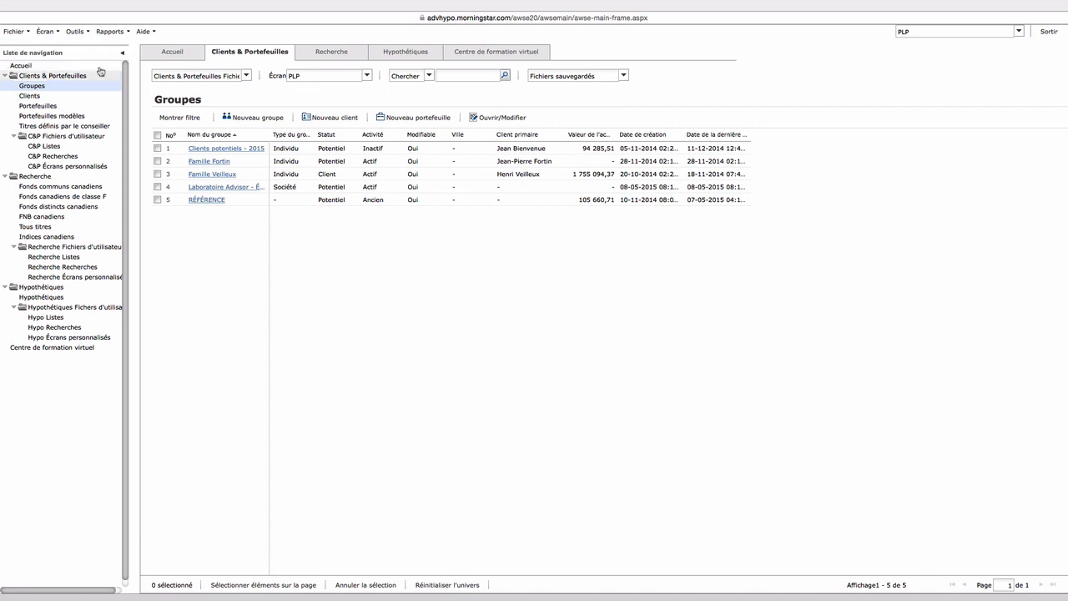
Step: Examine the columns offered for a custom groups view under all choices and under PLP, and cancel without saving
click(45, 33)
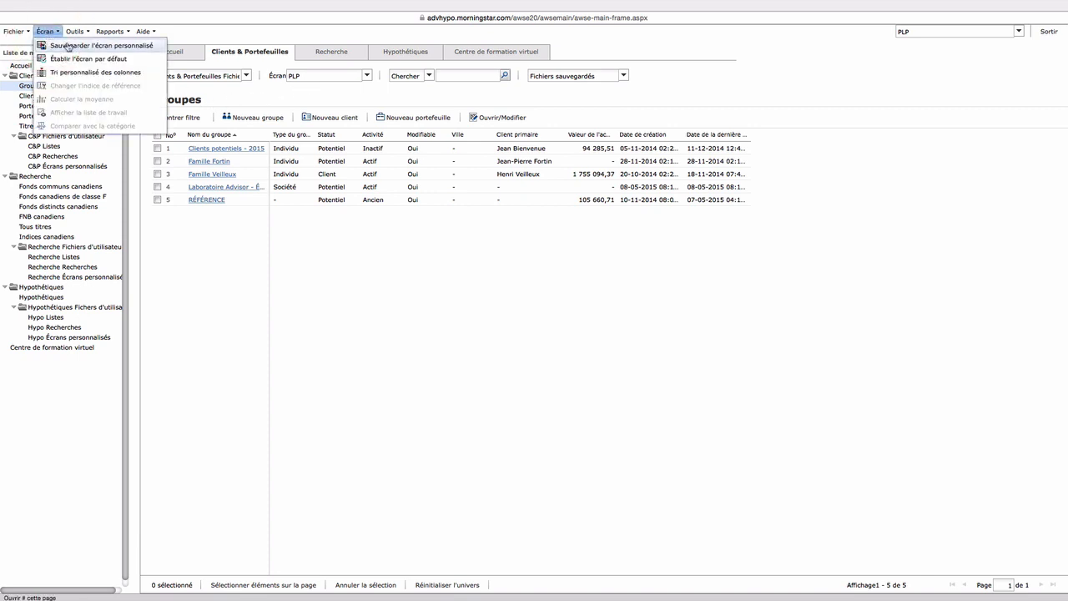
click(71, 46)
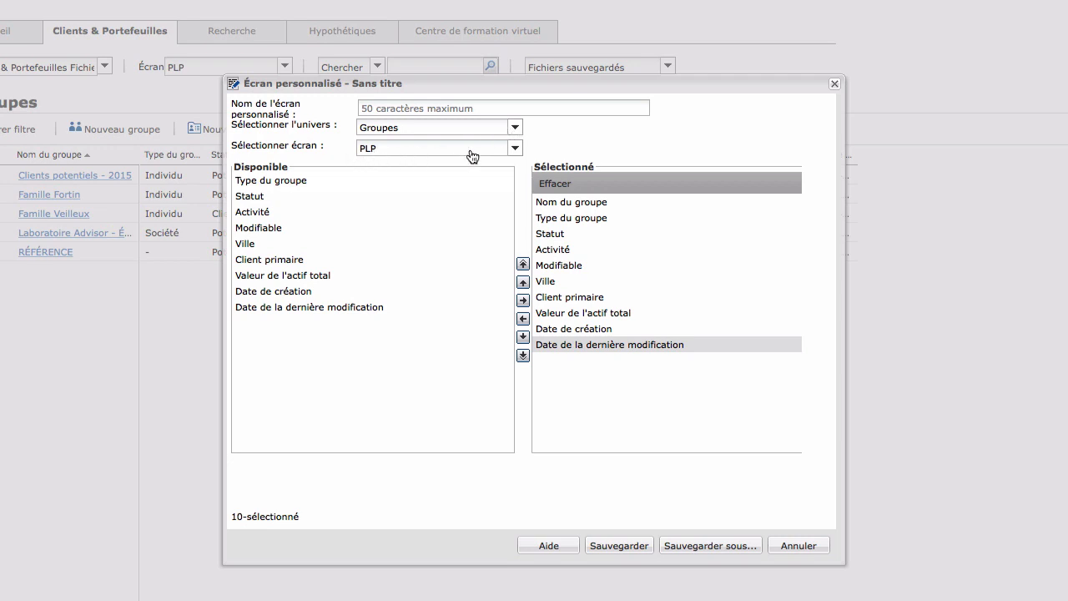
click(514, 148)
click(390, 170)
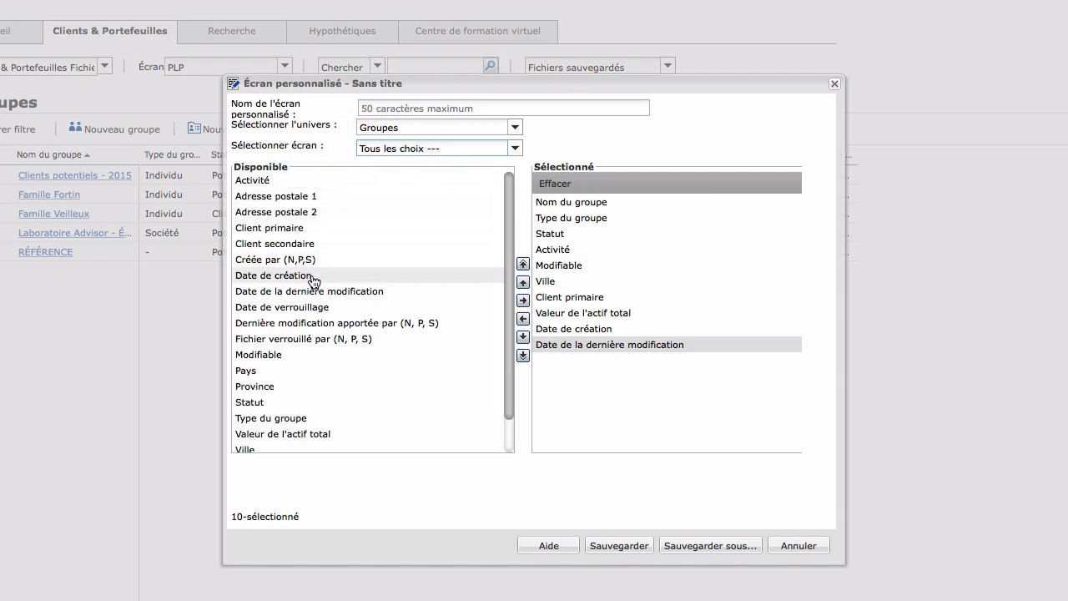
scroll(312, 278, down, 1)
scroll(308, 276, up, 1)
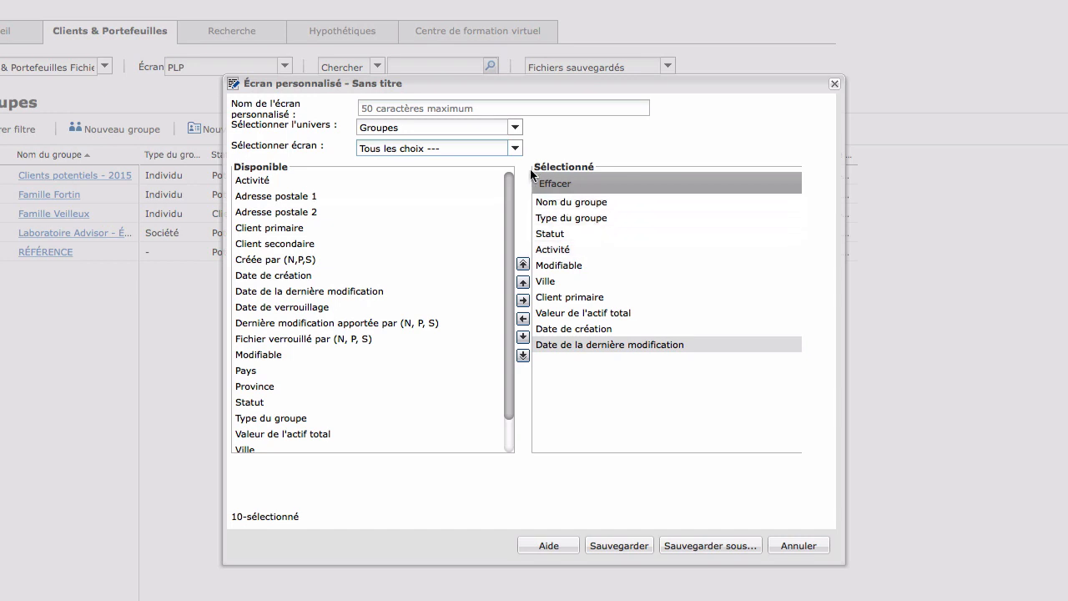
click(515, 148)
click(376, 195)
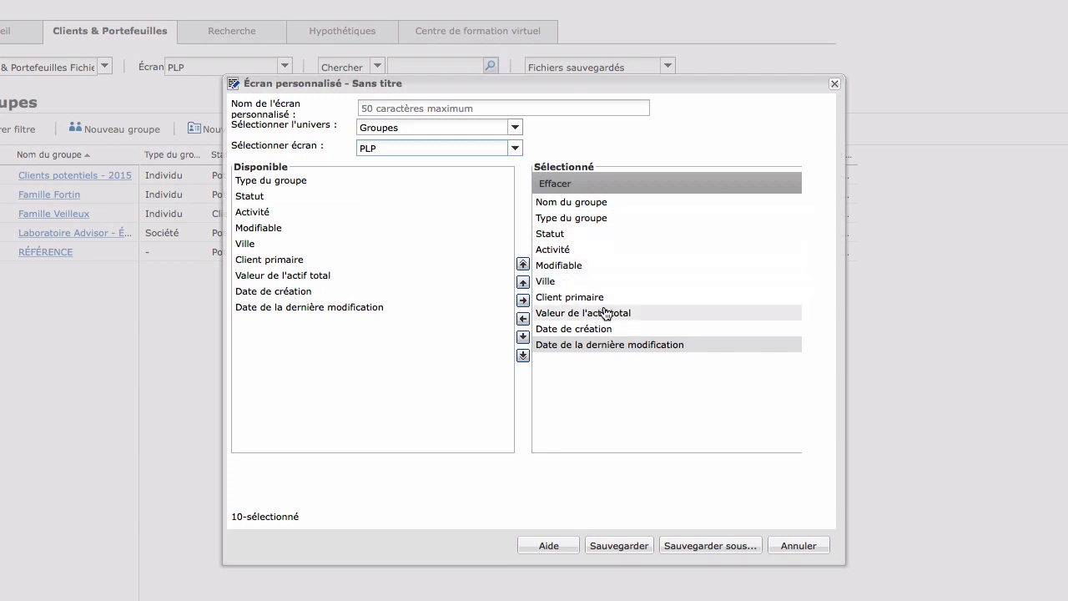
click(798, 544)
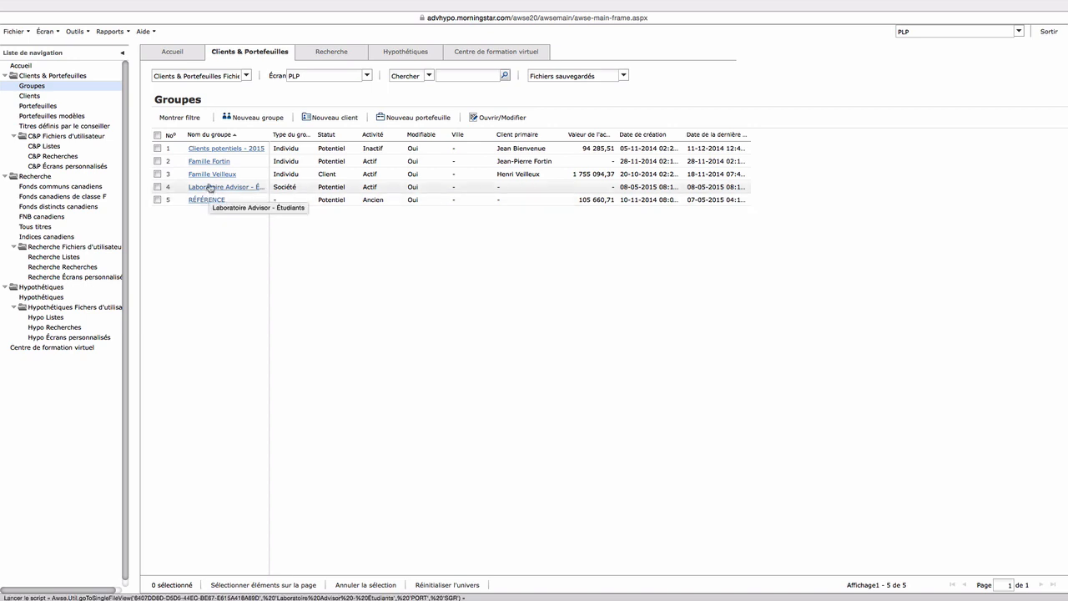
Step: View the portfolios in the group "Clients potentiels - 2015" and return to the groups list
click(220, 149)
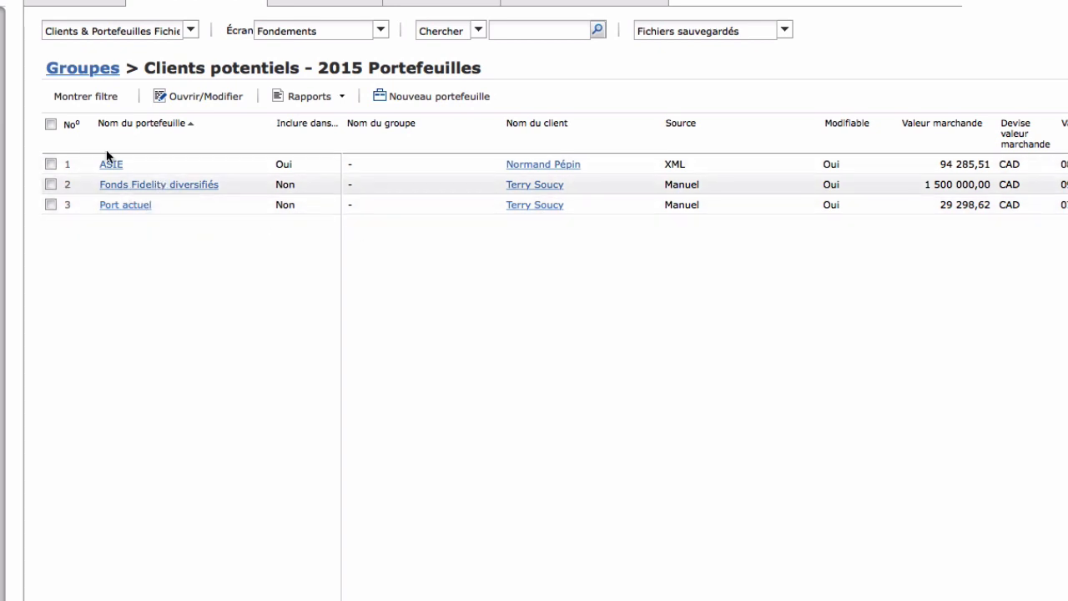
click(90, 69)
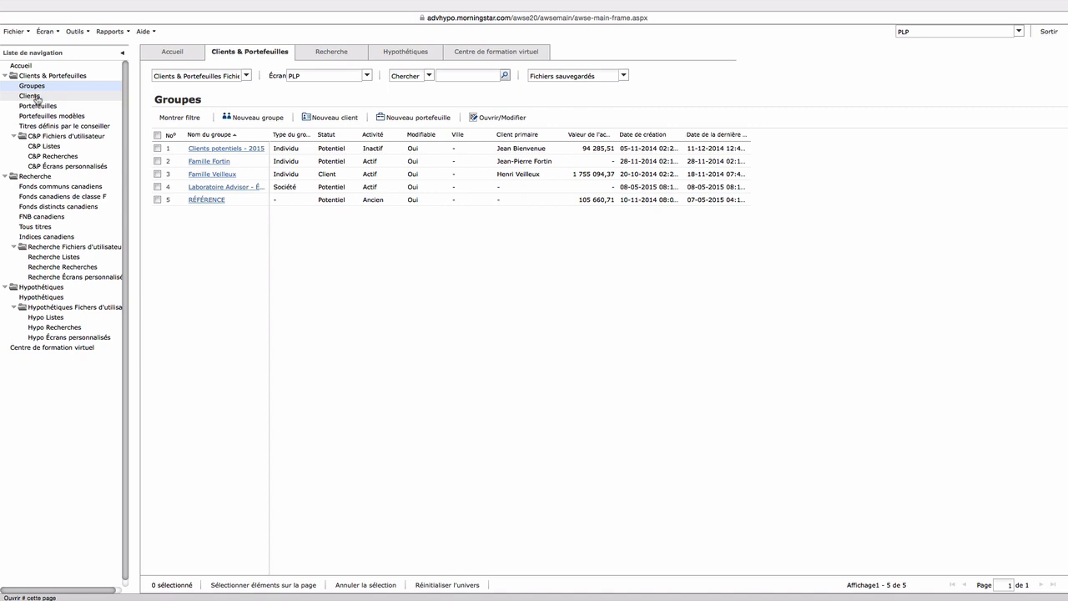
Step: Open the clients list, apply the PLP view to it and set that view as the default
click(31, 96)
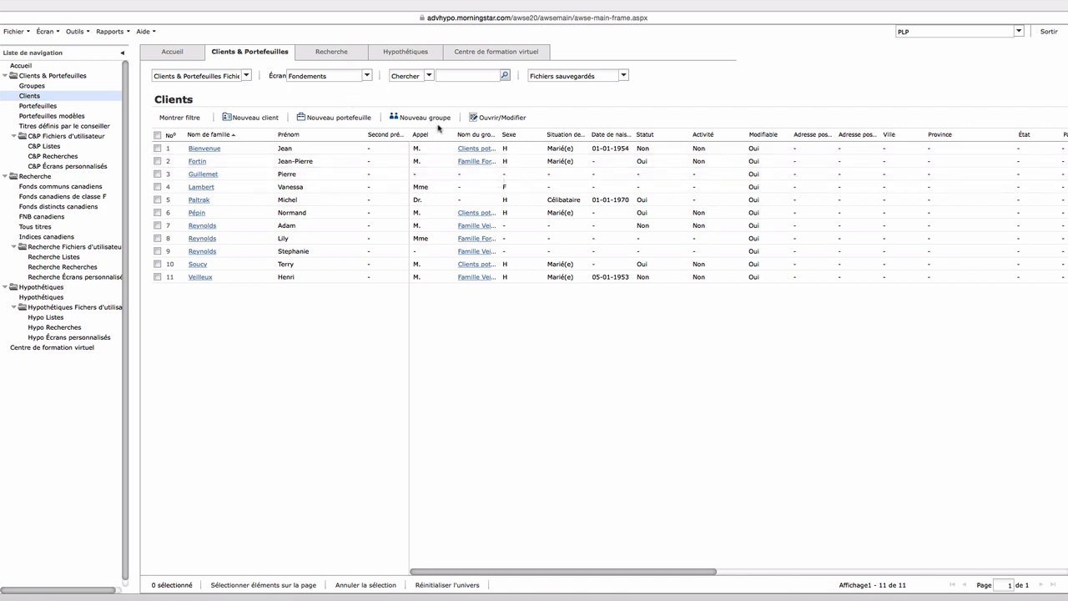
scroll(684, 160, right, 10)
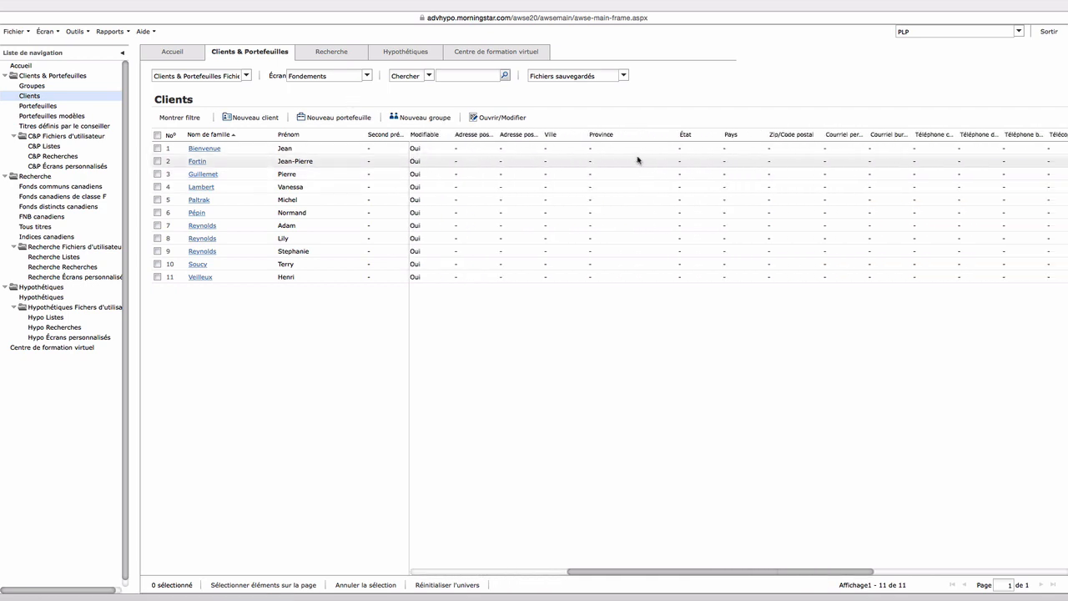
scroll(638, 160, left, 10)
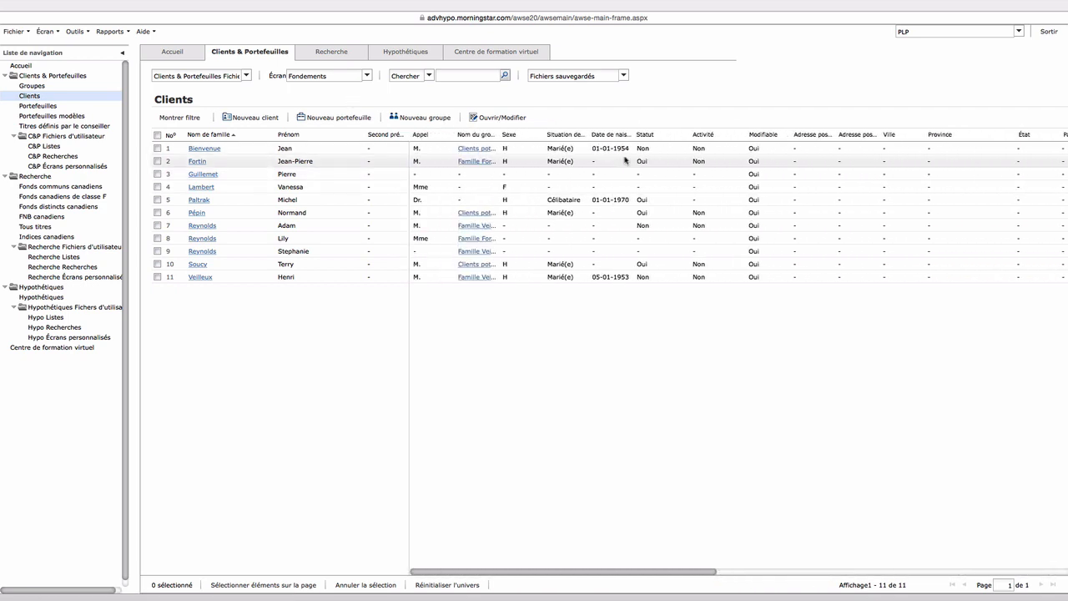
click(365, 76)
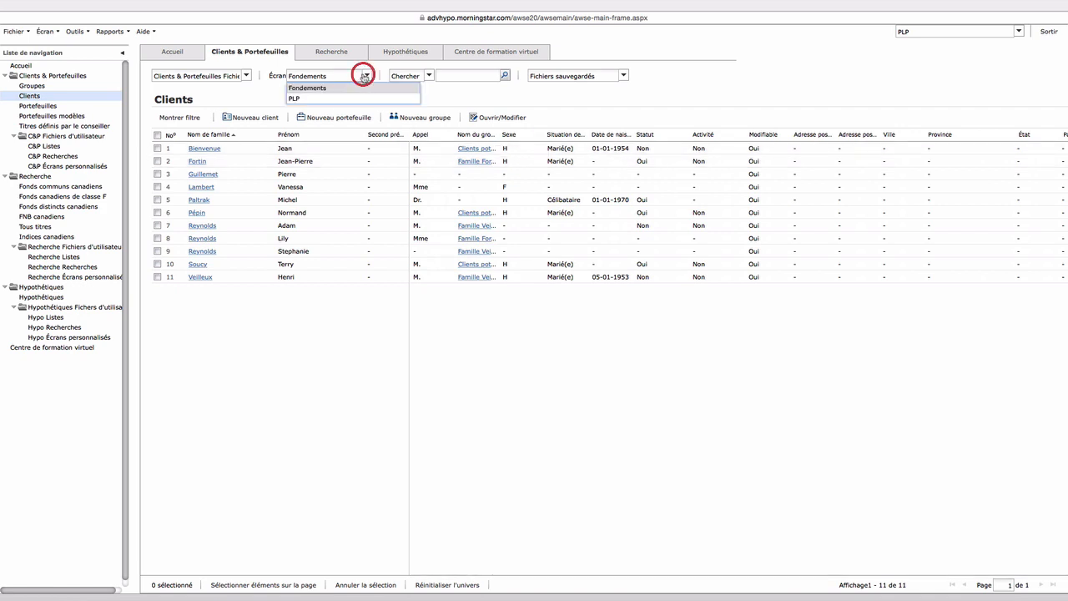
click(295, 98)
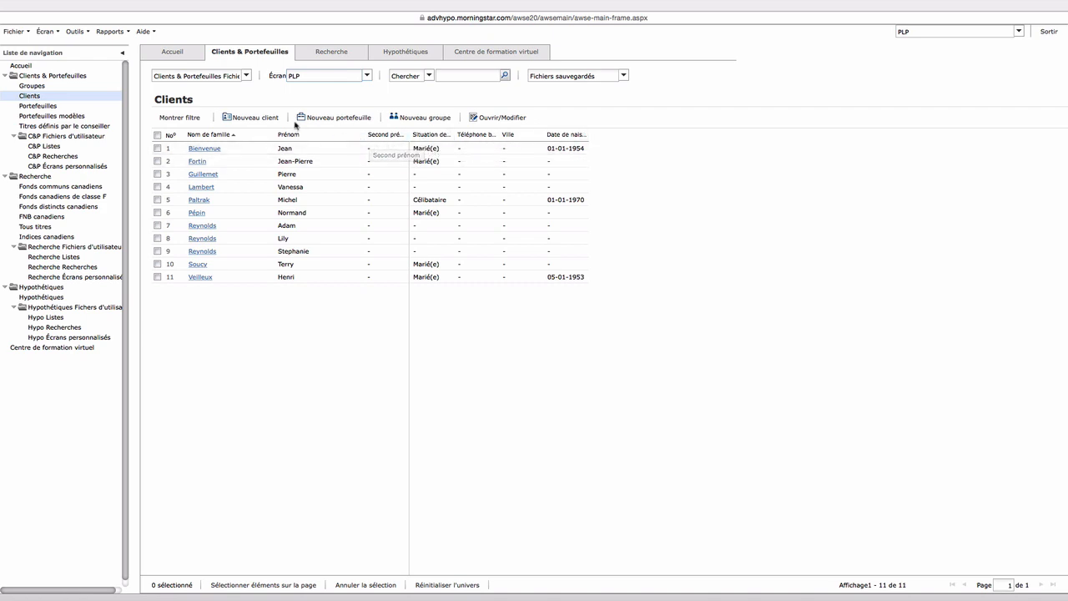
click(48, 32)
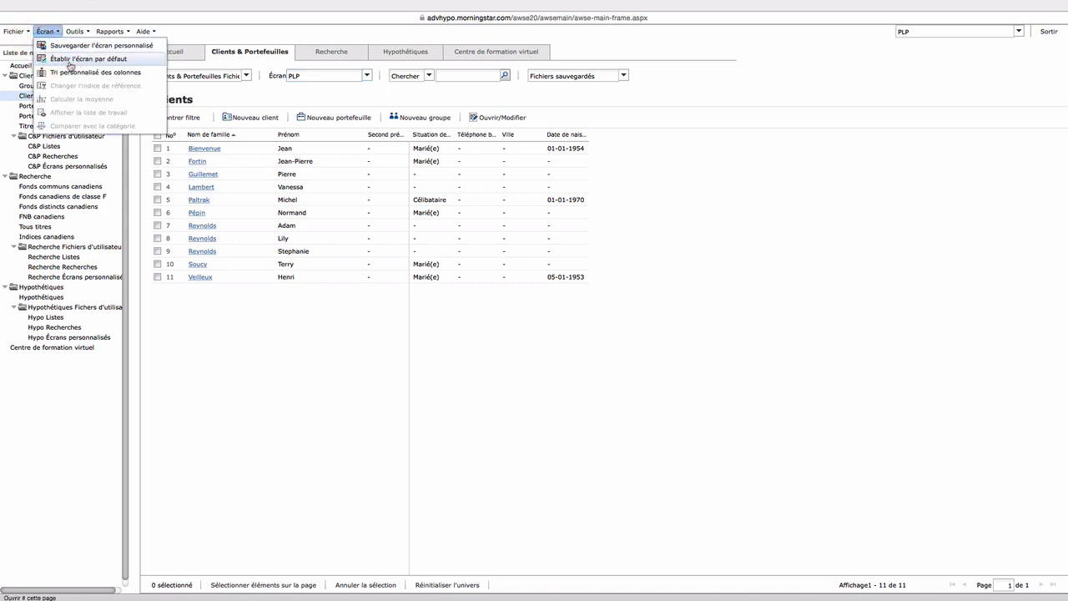
click(70, 60)
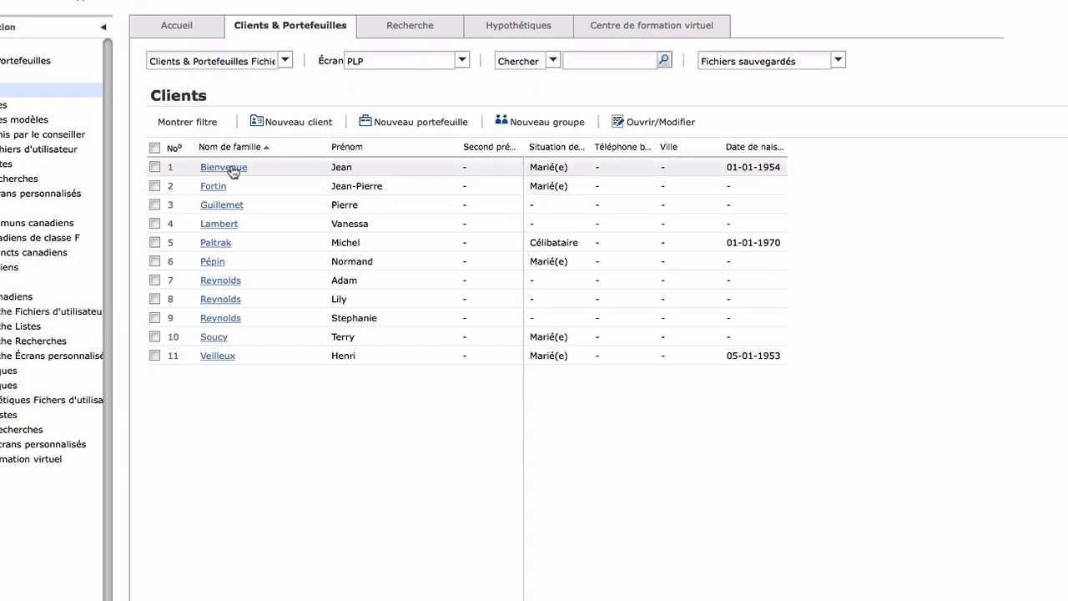
Step: Check the first two clients' portfolios, view the holdings of "Actuel chez compétiteur", and return to the clients list
click(224, 167)
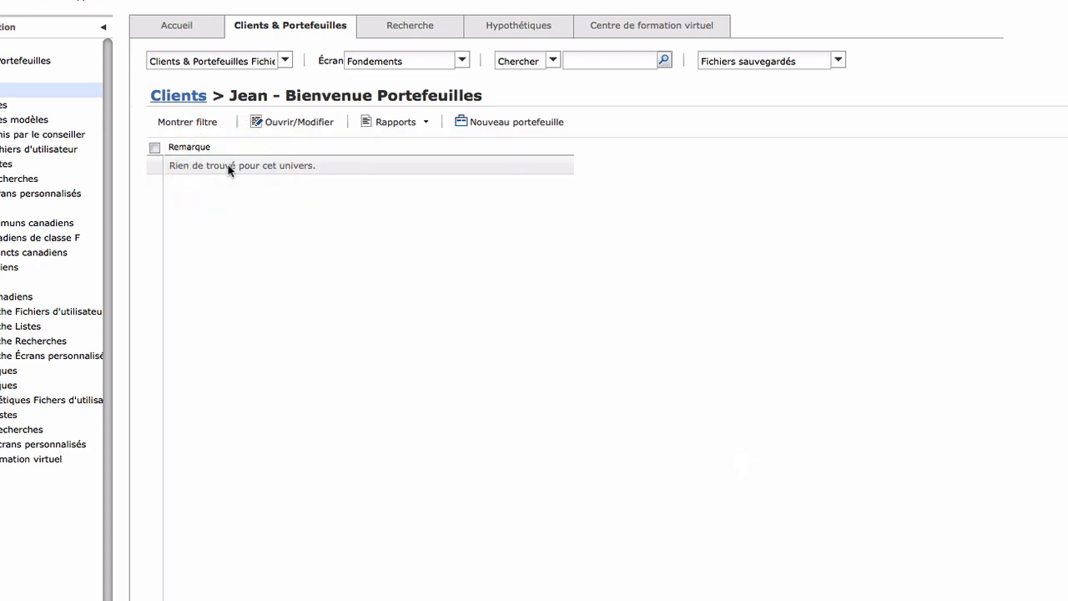
click(180, 98)
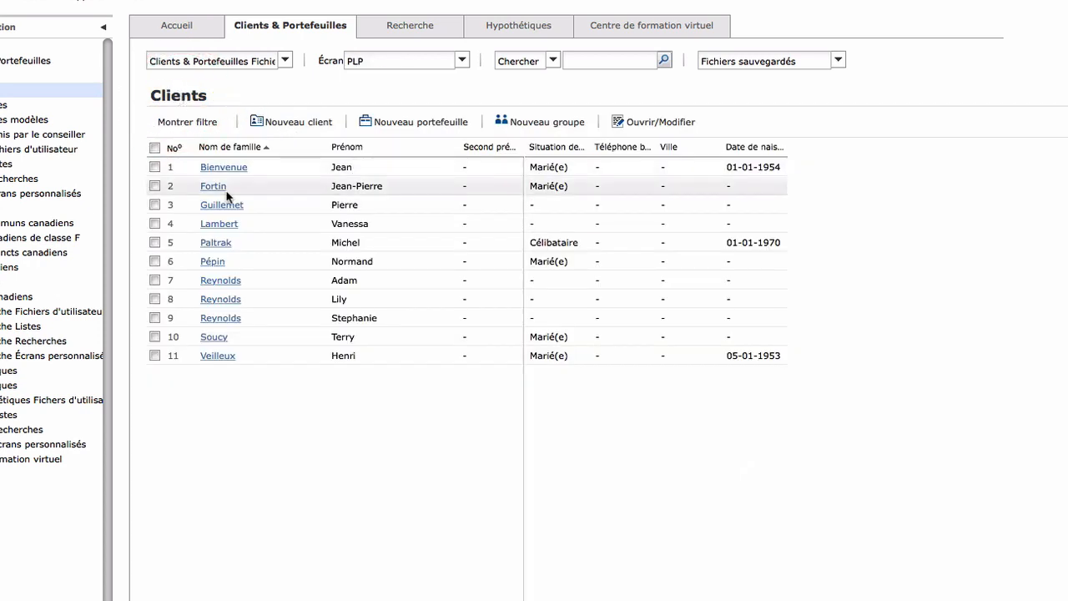
click(207, 187)
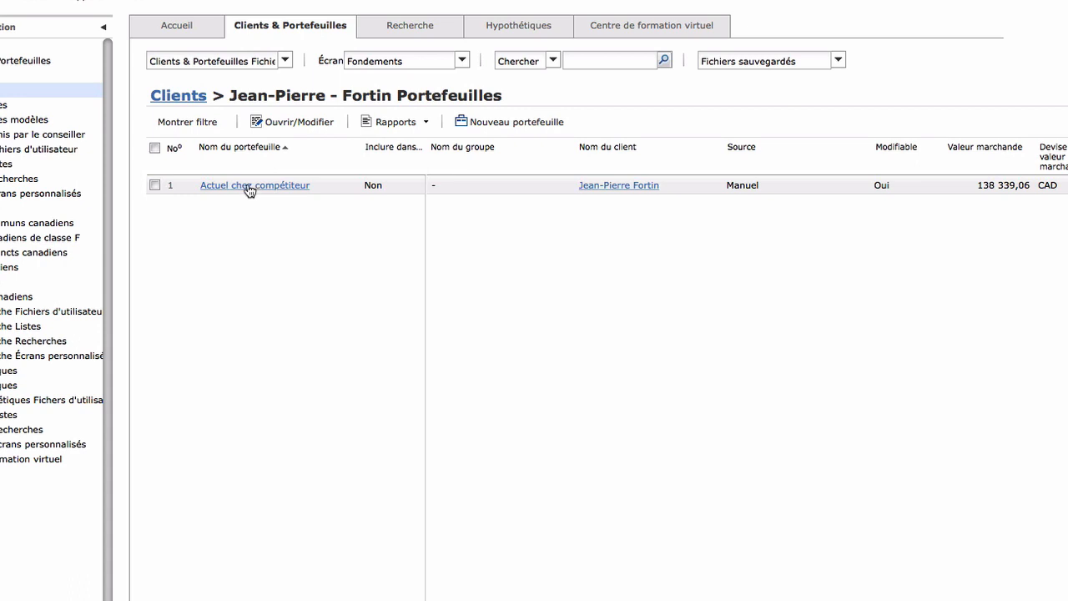
click(248, 186)
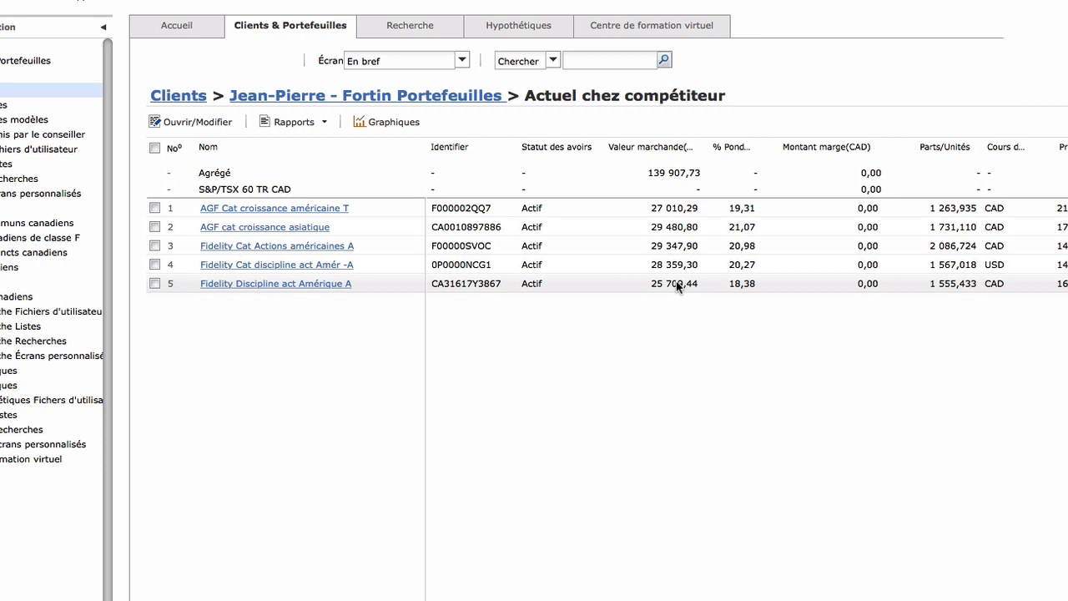
click(184, 97)
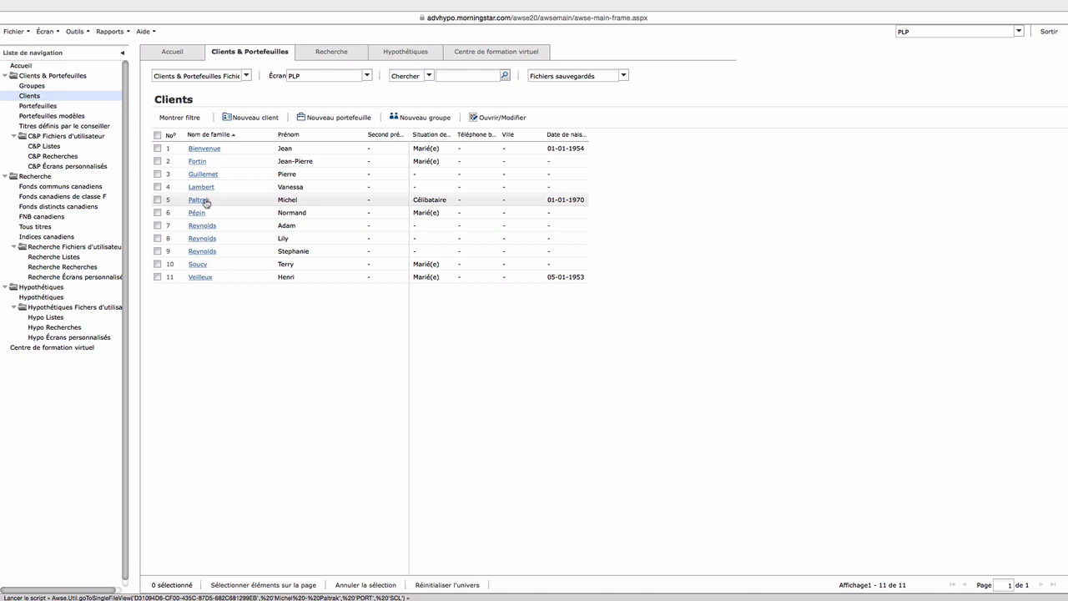
Step: View the holdings of the fifth client's "Diapason équilibré croissance" portfolio and return to the clients list
click(198, 200)
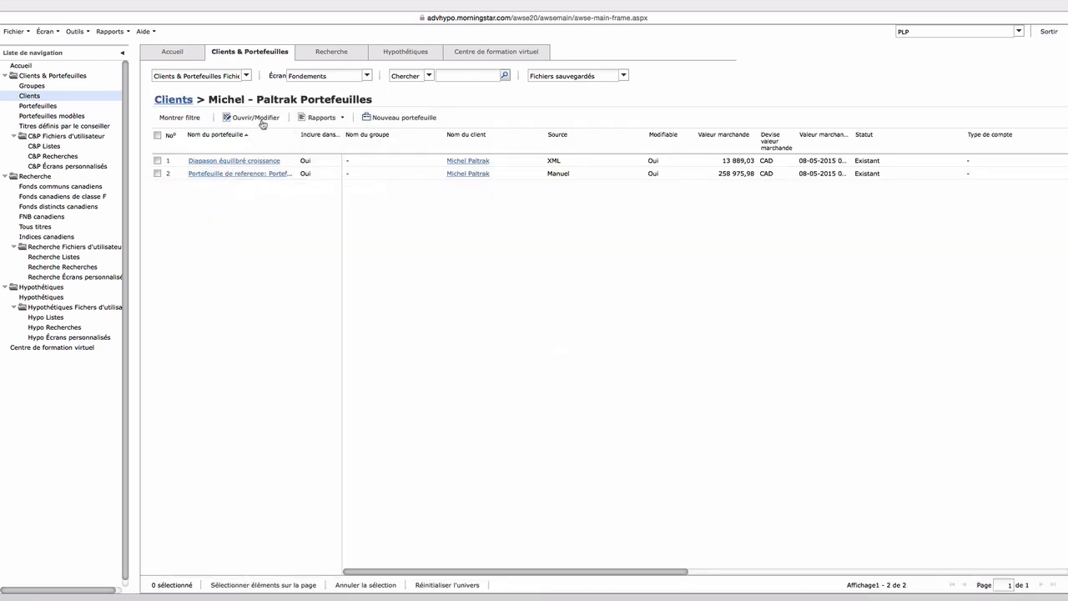
click(233, 162)
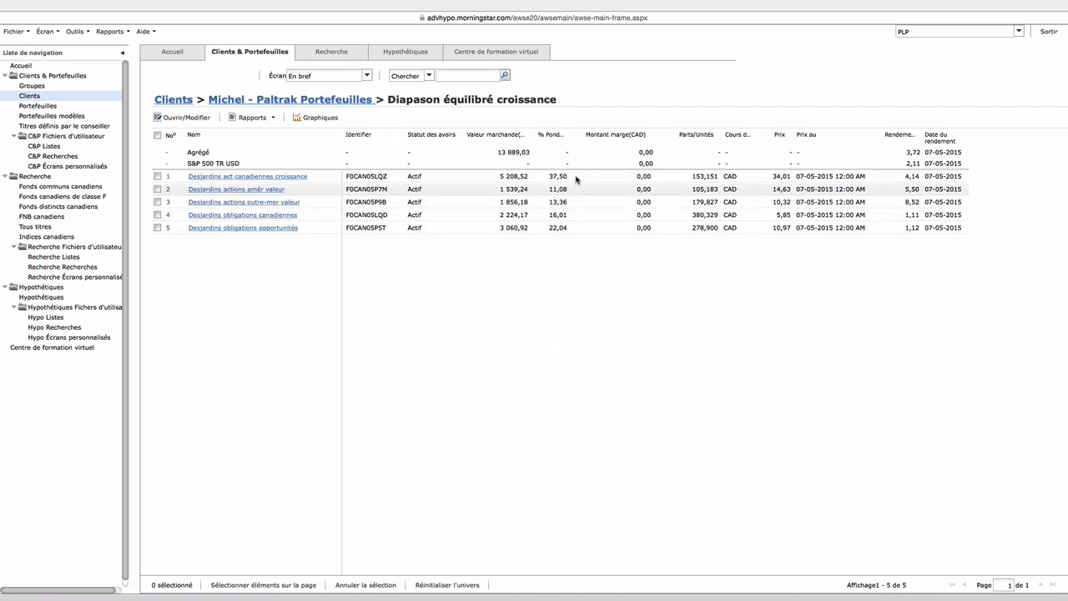
click(177, 100)
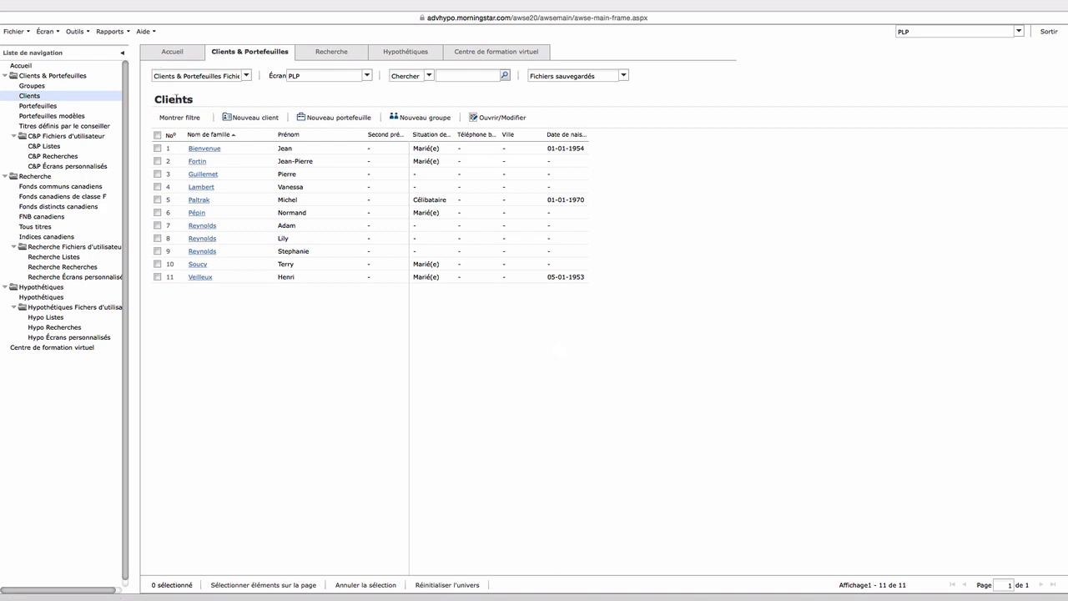
Step: Look over the portfolios and model portfolios lists, view the holdings of the model "Fonds Fidelity diversifiés", and return to the model portfolios
click(44, 105)
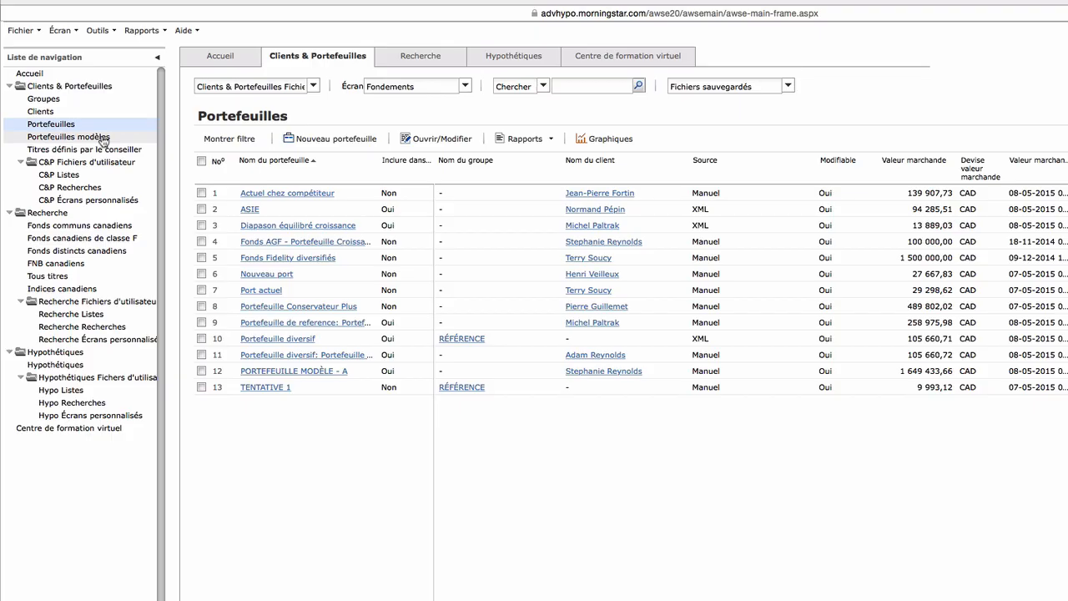
click(102, 138)
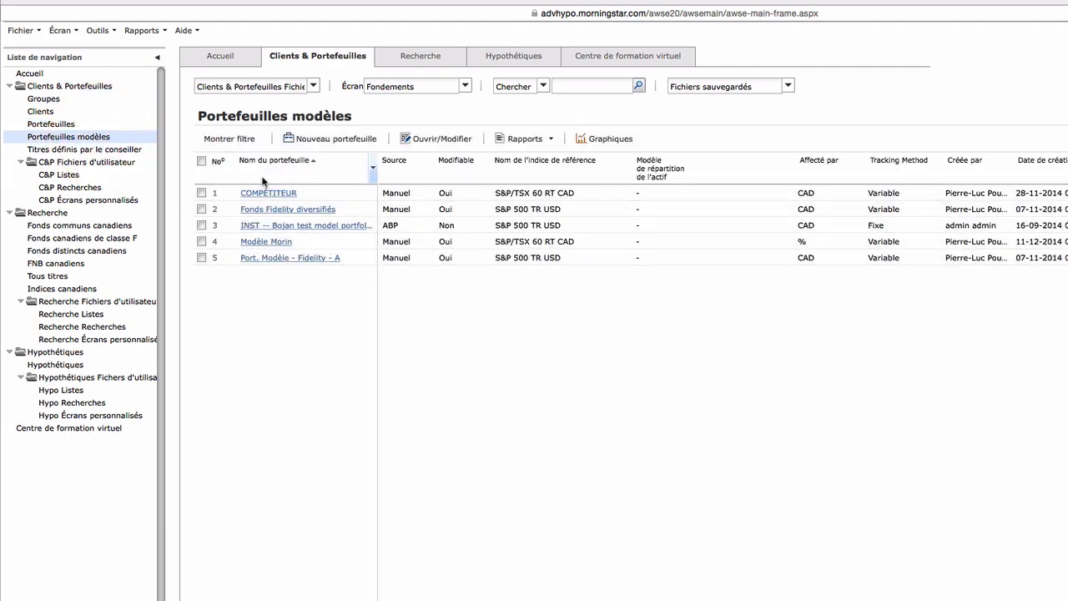
click(264, 210)
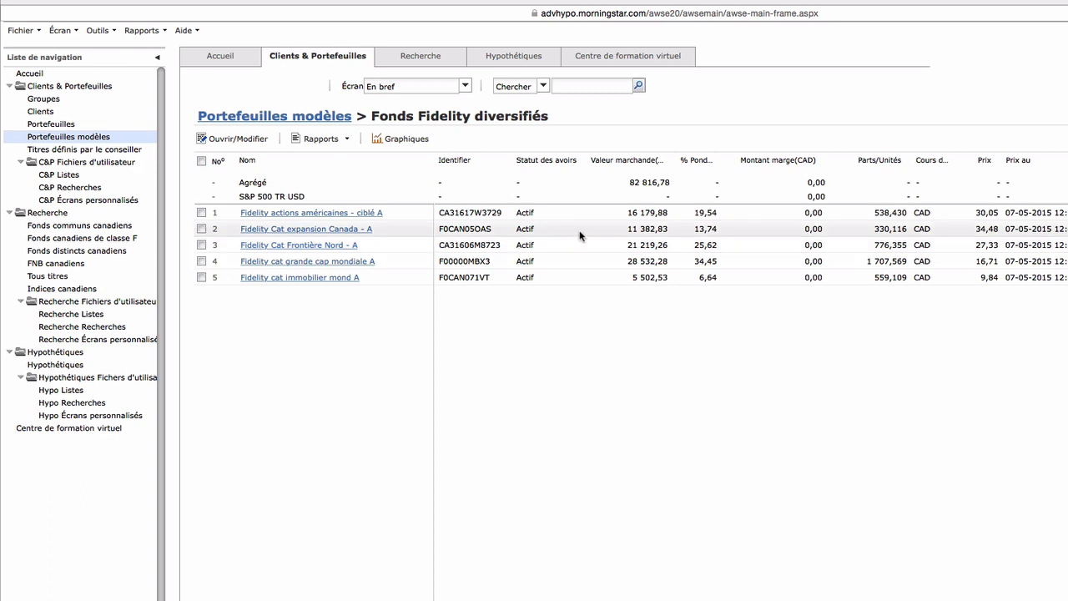
click(275, 115)
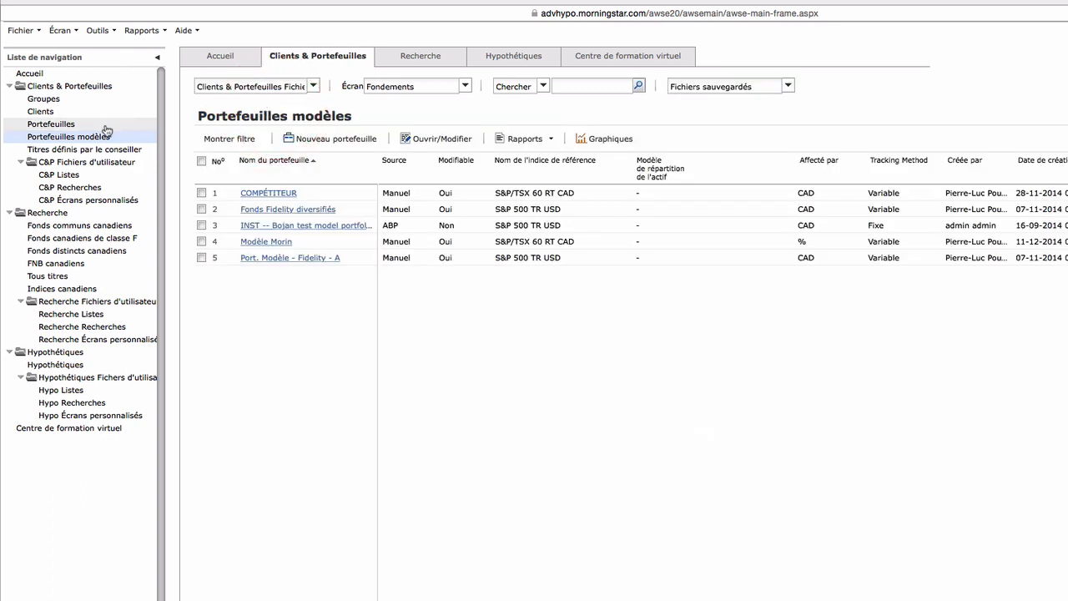